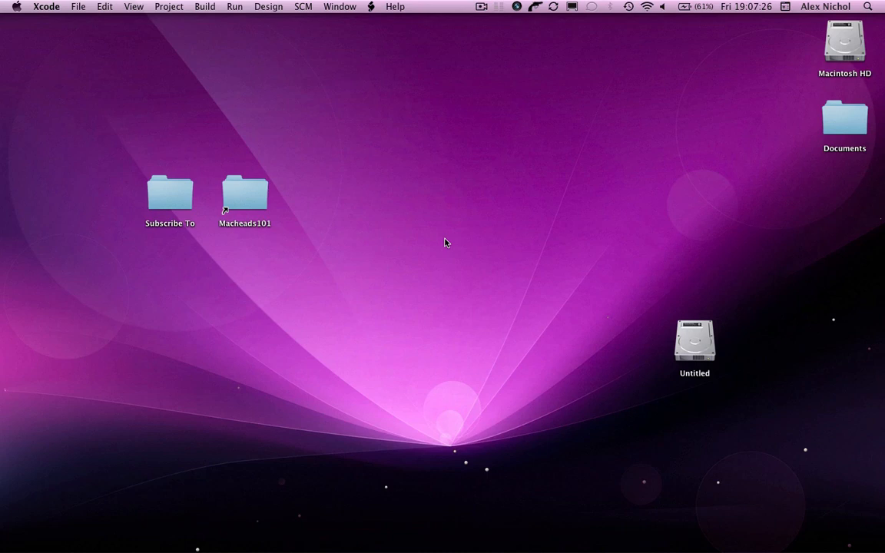
Create a view-based iPhone project named CoreGraphicsTesting on the Desktop and expand its Classes group.
left_click(78, 6)
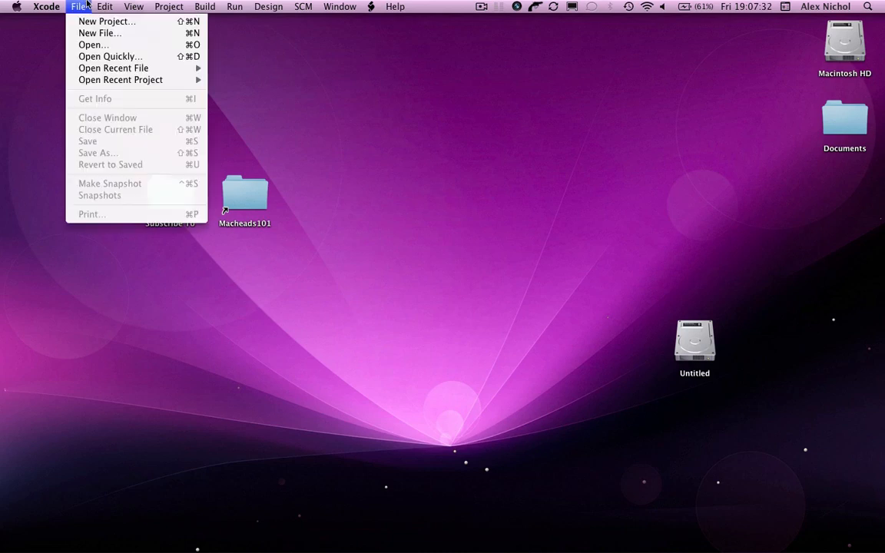
left_click(89, 23)
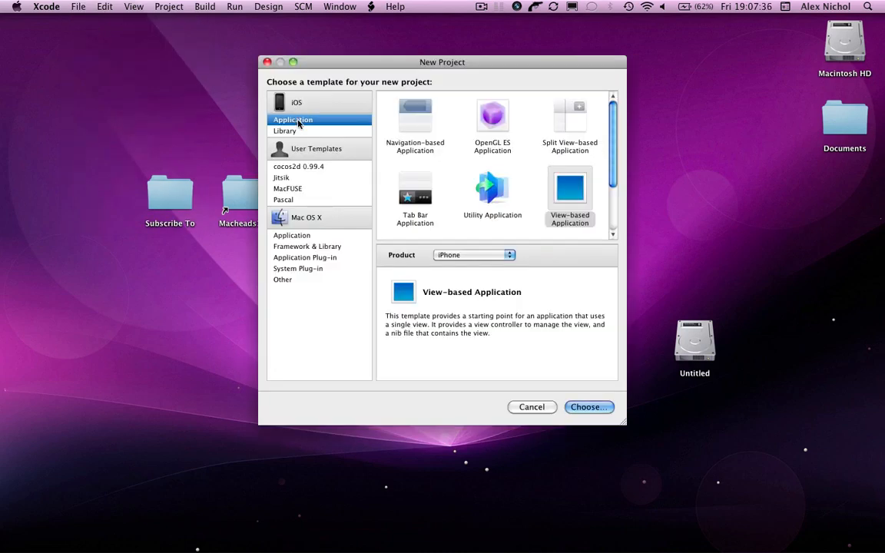
double_click(575, 185)
type("CoreG")
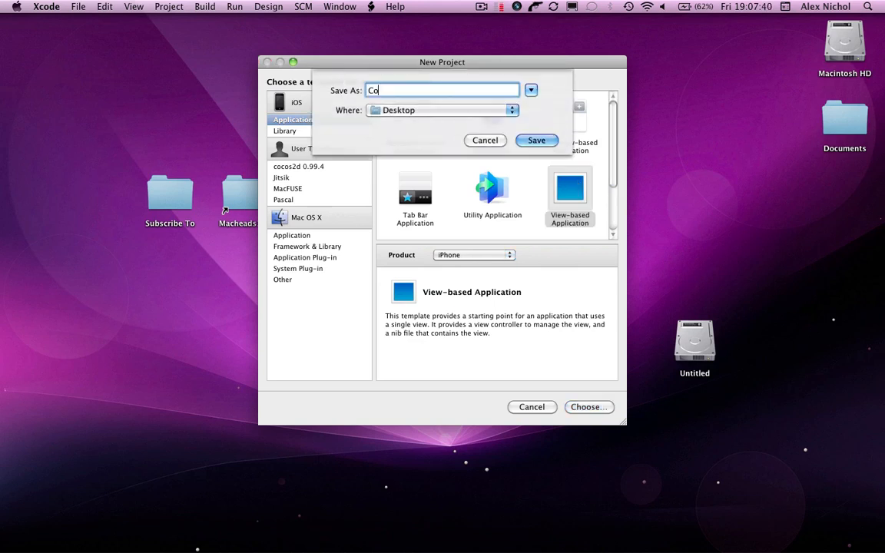
type("raphicsTester")
key("Return")
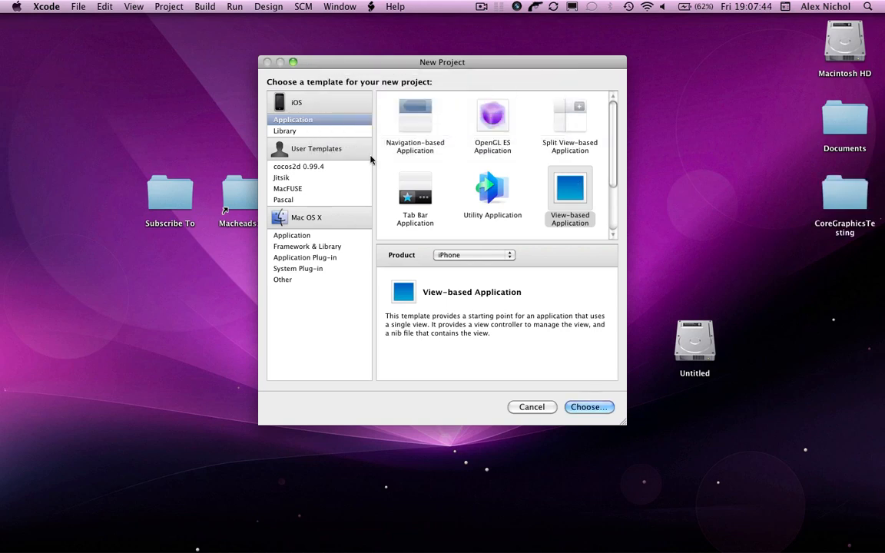
left_click(218, 135)
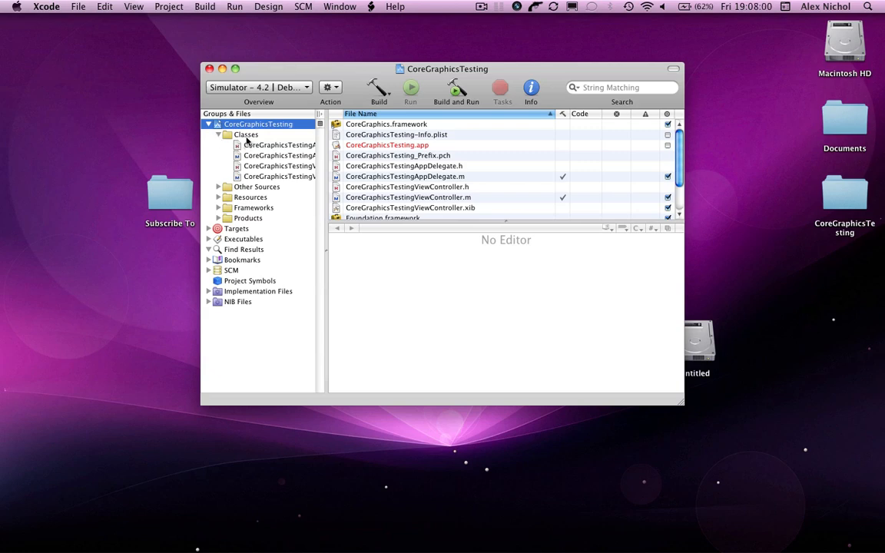
Add an Objective-C UIView subclass named DrawView to the Classes group.
right_click(245, 137)
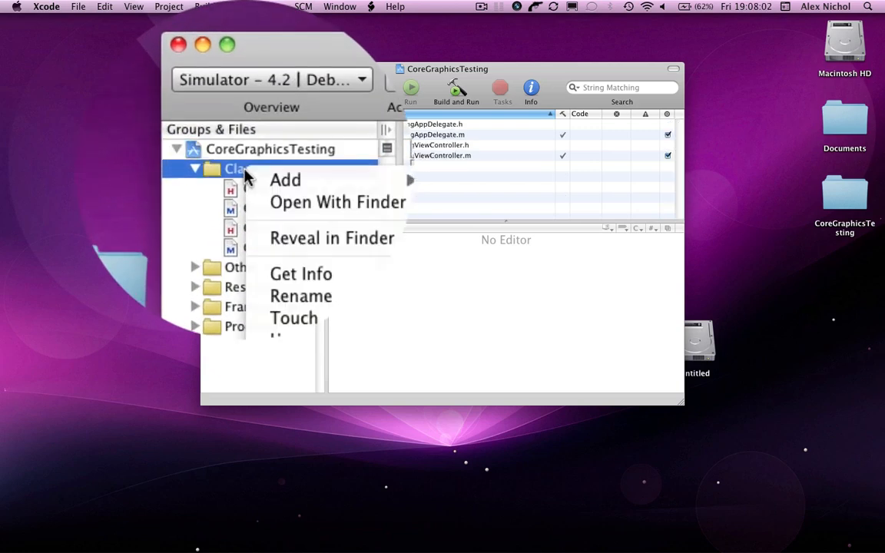
mouse_move(285, 180)
left_click(368, 170)
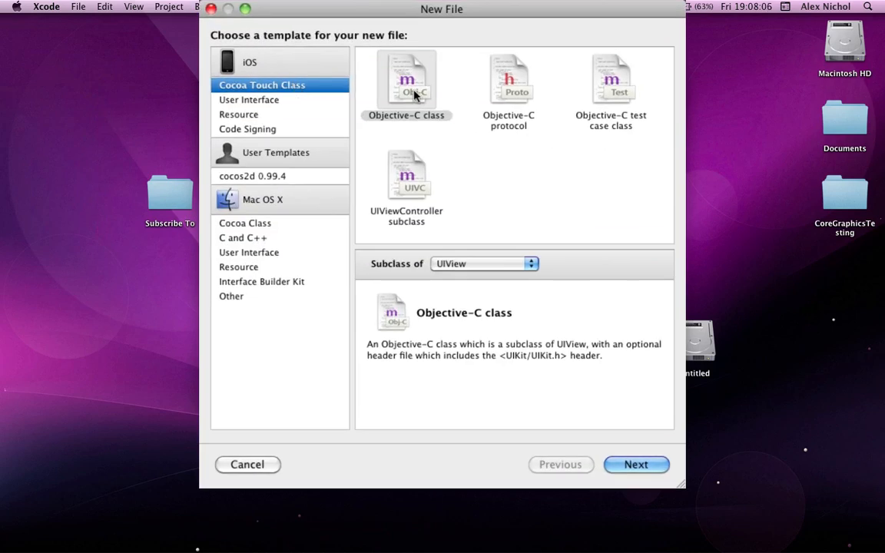
left_click(415, 93)
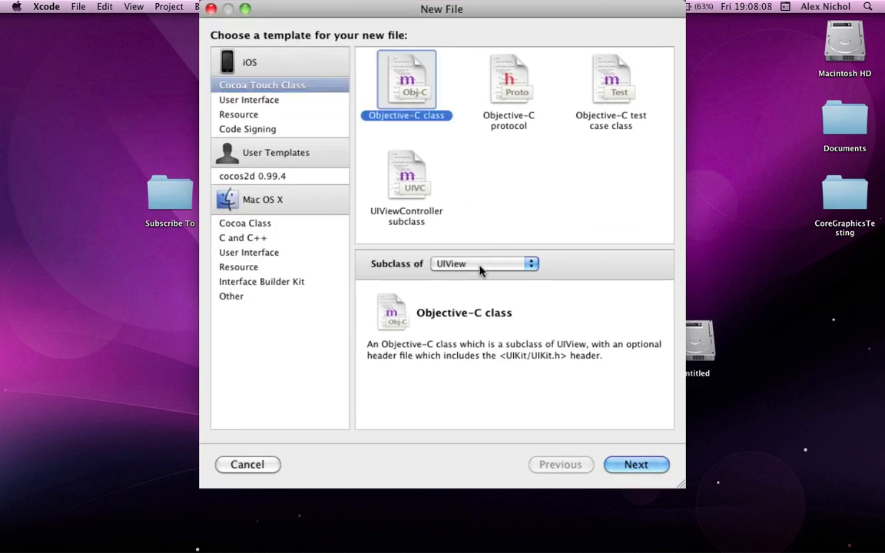
left_click(480, 265)
left_click(480, 264)
left_click(589, 415)
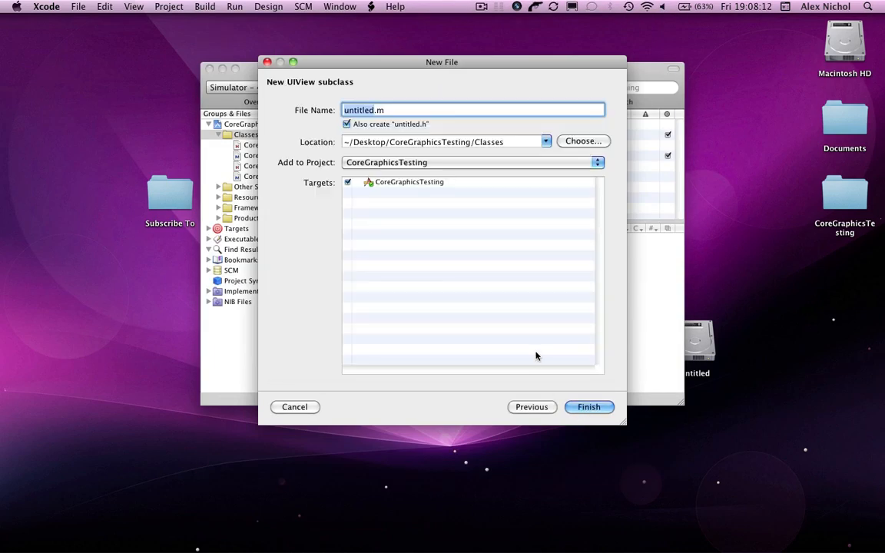
type("DrawV")
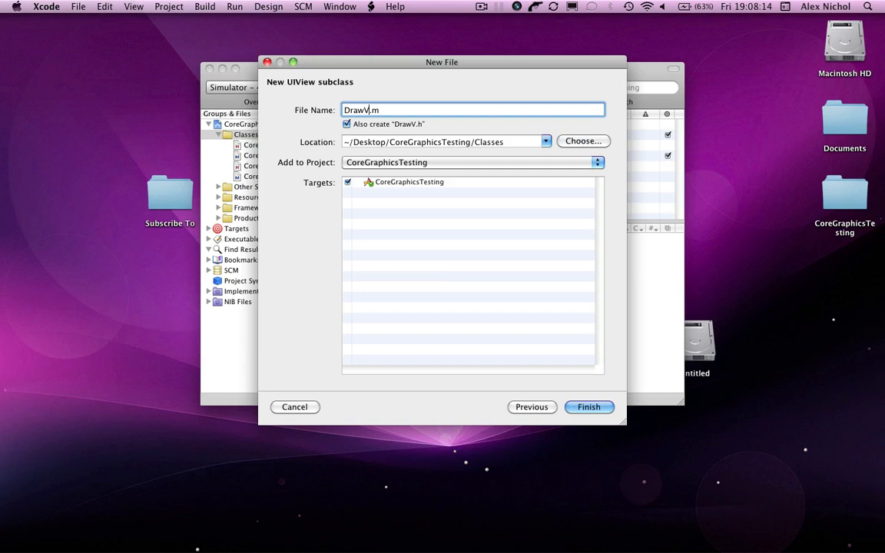
type("iew")
key("Return")
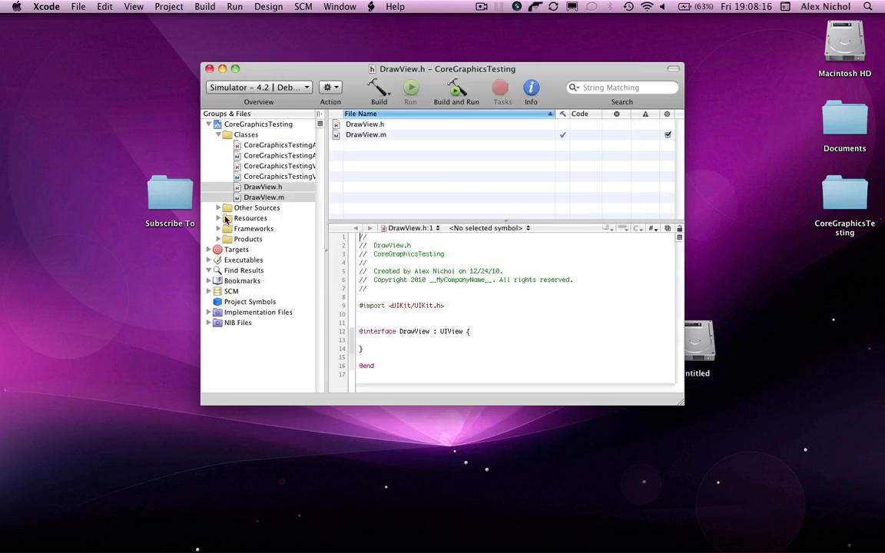
Open CoreGraphicsTestingViewController.xib from Resources in Interface Builder and arrange its windows.
left_click(253, 175)
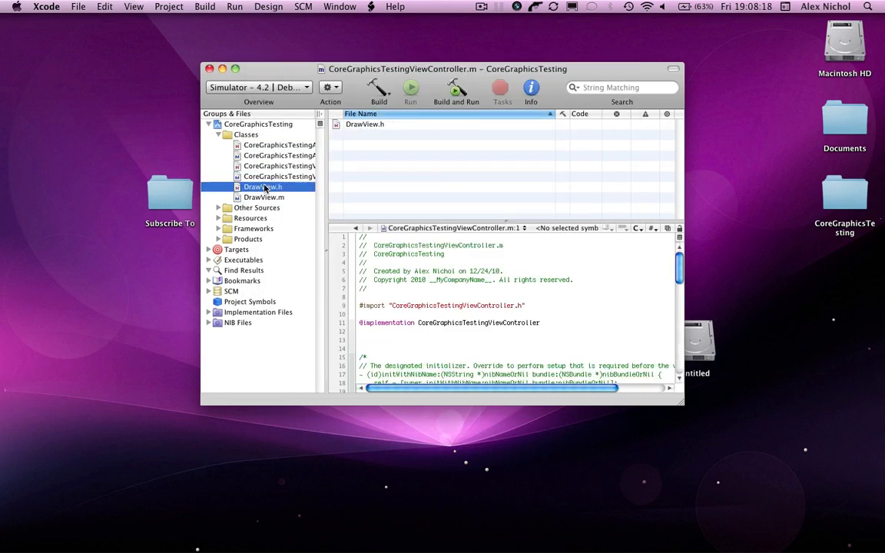
left_click(218, 218)
left_click(267, 229)
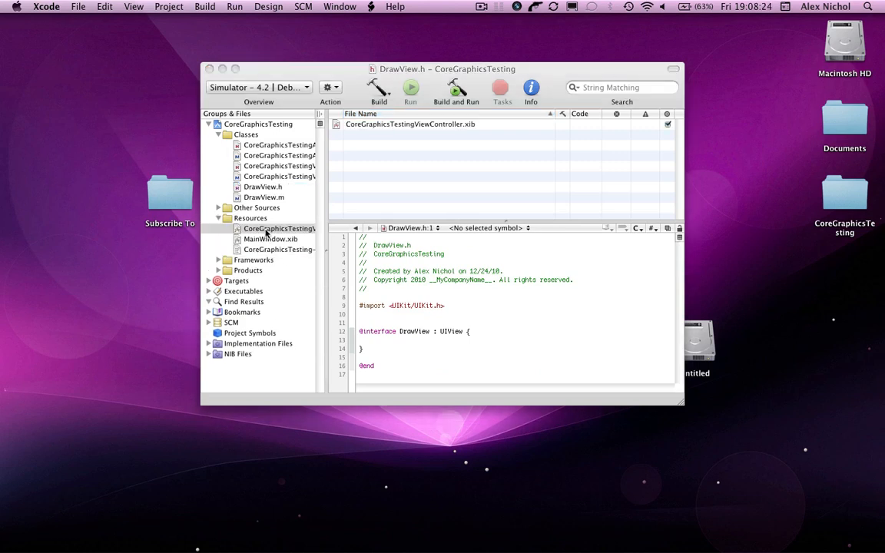
double_click(267, 229)
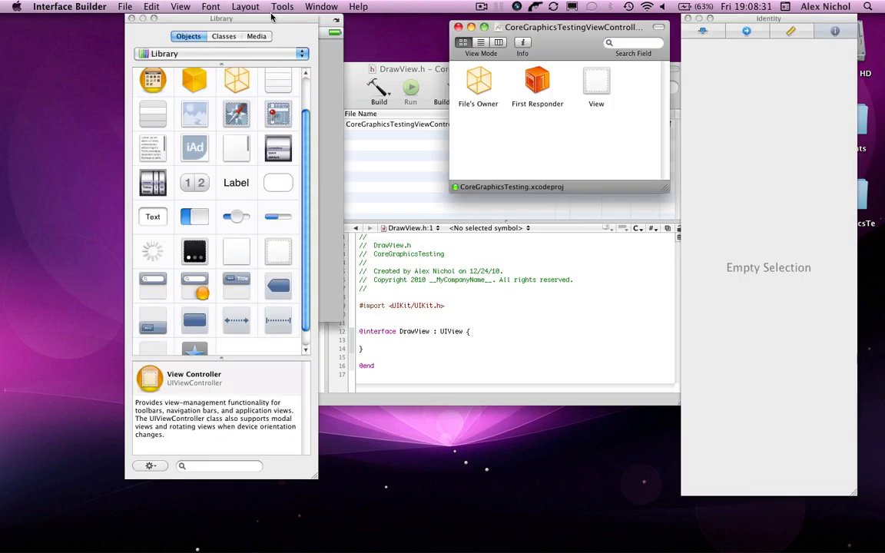
left_click_drag(246, 17, 185, 17)
left_click_drag(261, 20, 400, 20)
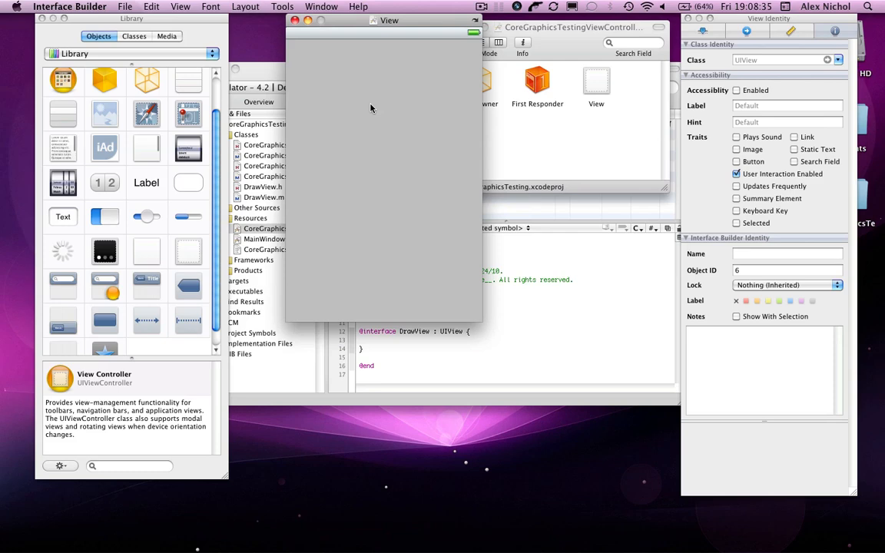
Set the main view's class to DrawView in the Identity inspector, save the xib and return to Xcode.
left_click(748, 32)
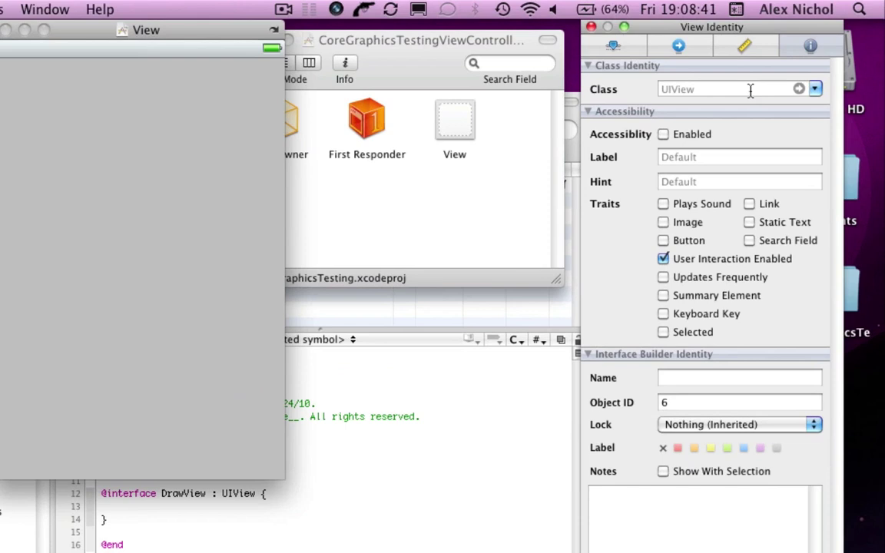
left_click(779, 60)
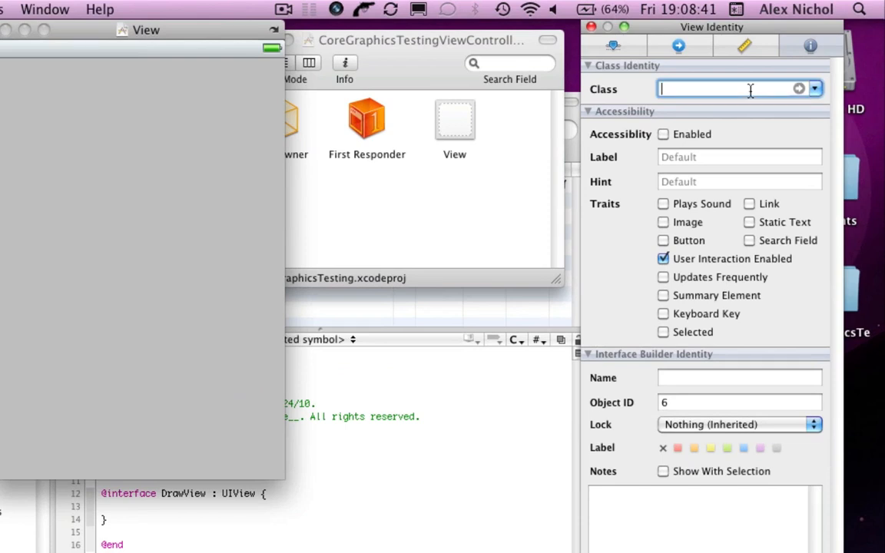
type("D")
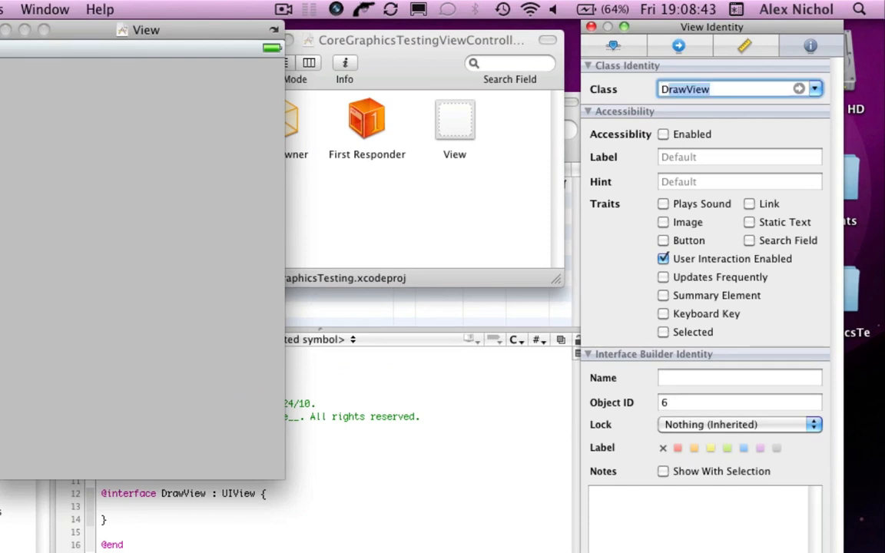
type("ra")
key("Return")
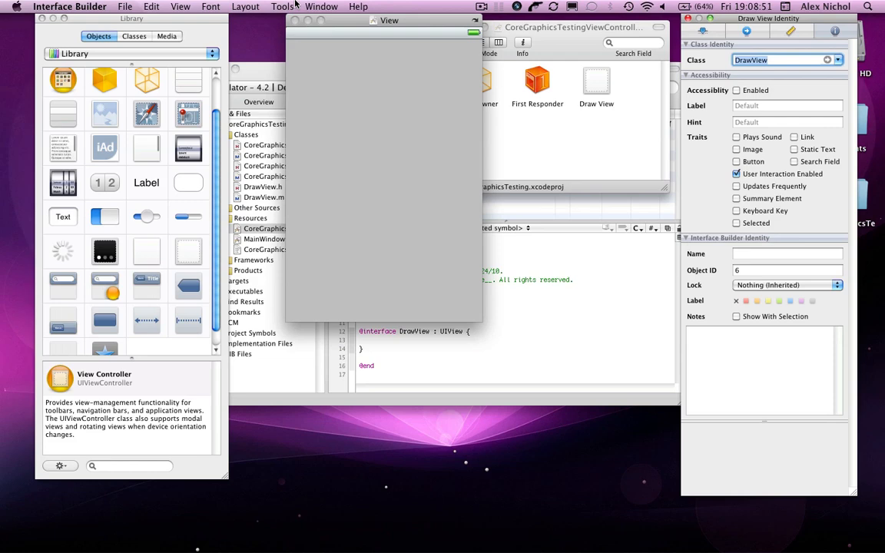
left_click(125, 7)
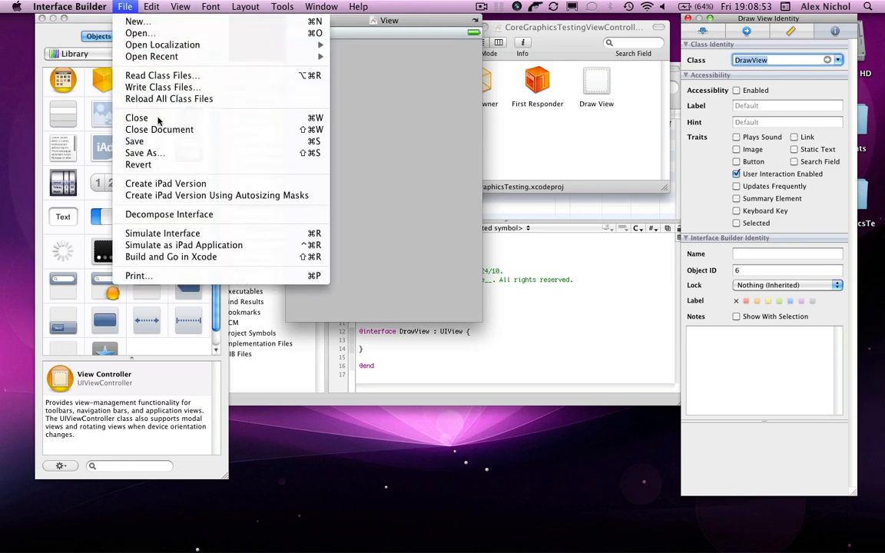
left_click(134, 141)
key("super+Tab")
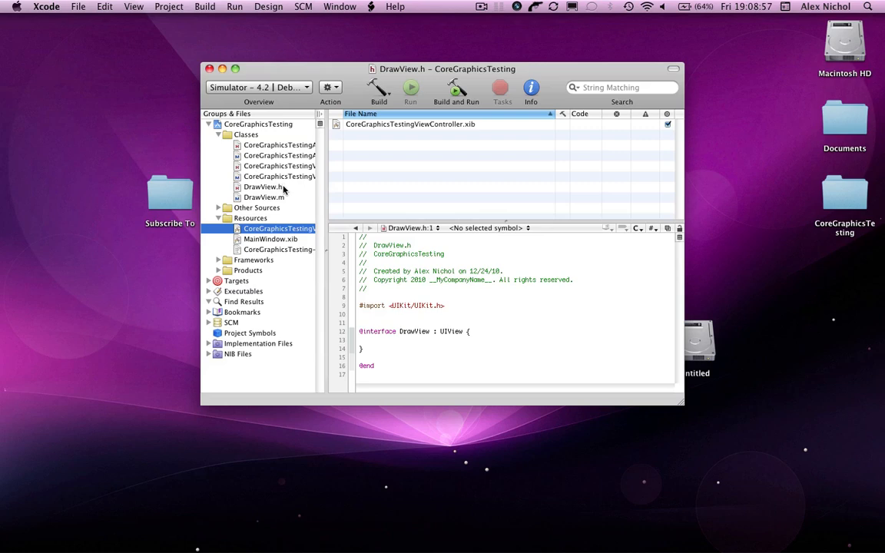
Uncomment drawRect: in DrawView.m and add an empty line after the Drawing code comment.
left_click(263, 197)
scroll(438, 456, "down", 10)
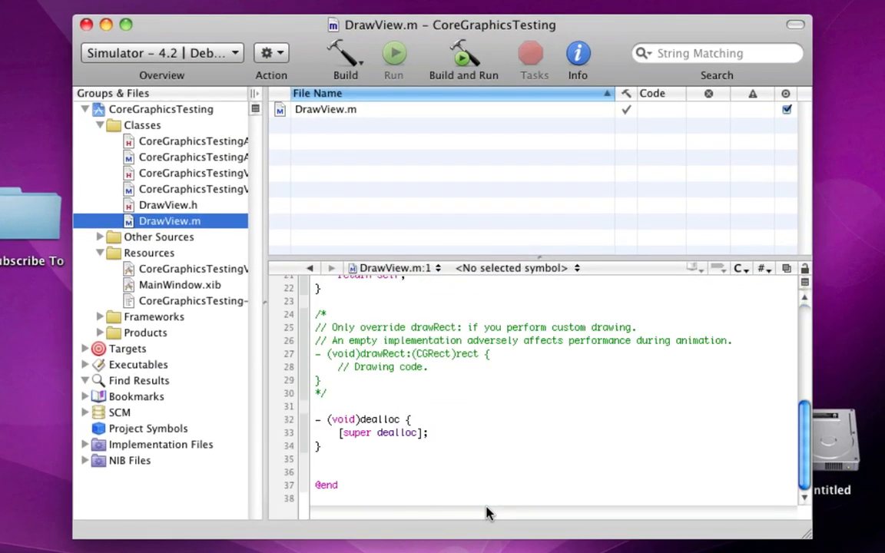
left_click(373, 394)
key("BackSpace")
key("BackSpace")
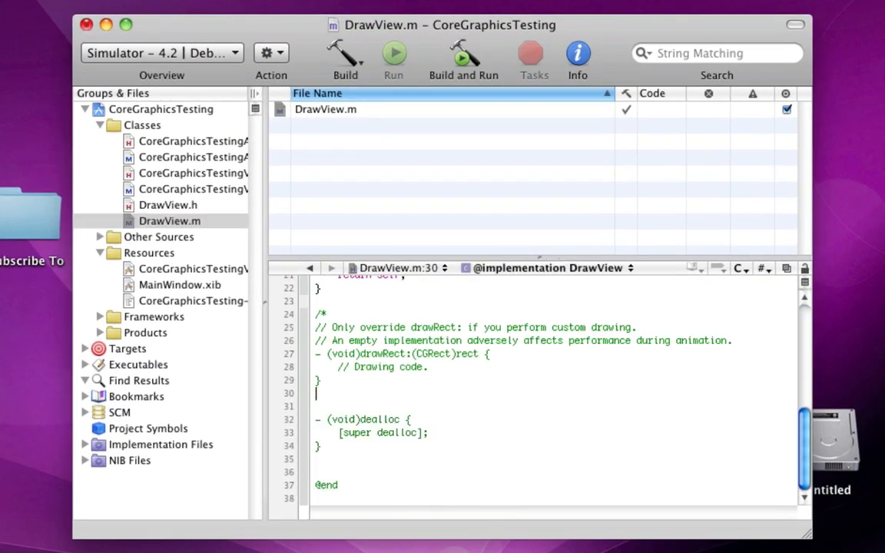
left_click(371, 315)
key("BackSpace")
key("BackSpace")
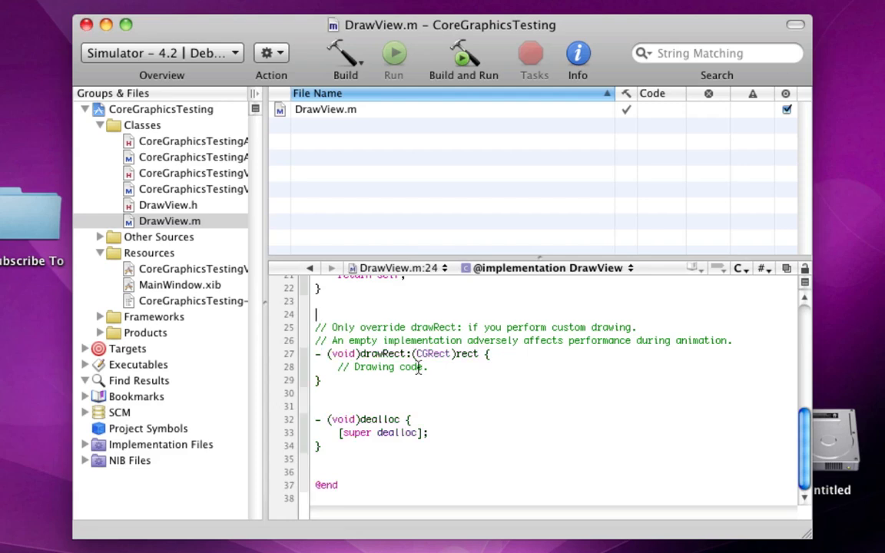
left_click(436, 367)
key("Return")
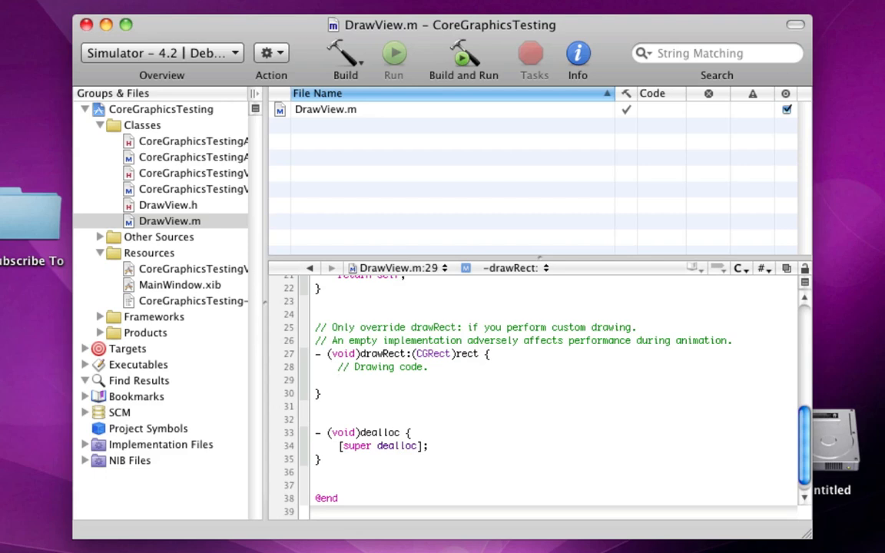
type("C")
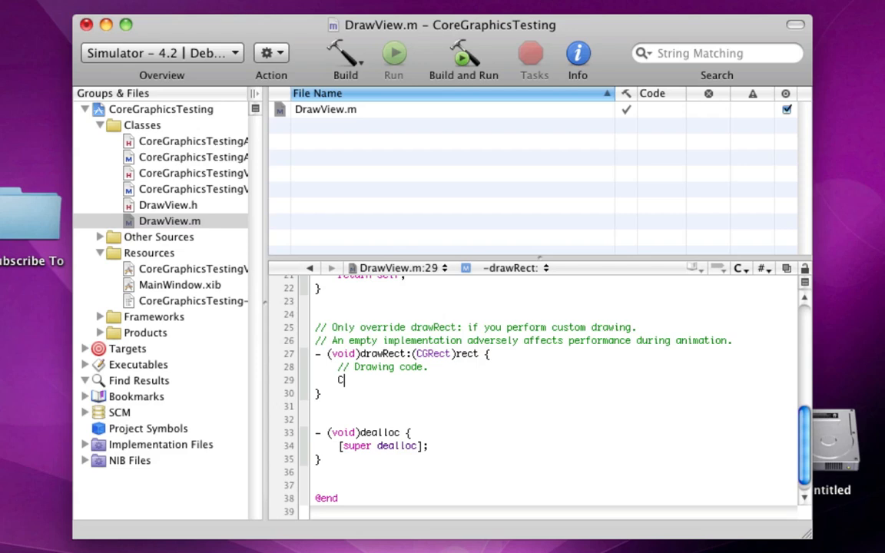
type("GContextRef ")
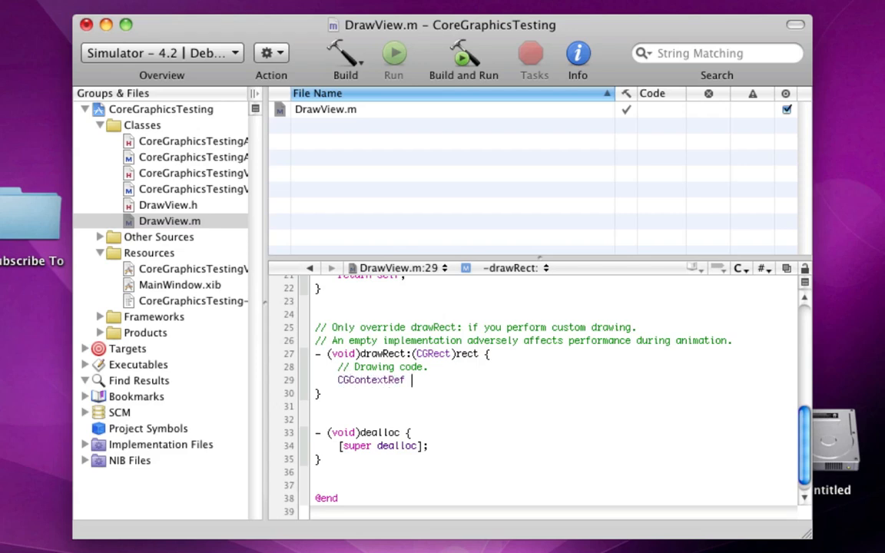
type("contetx")
Get the current graphics context and add CGContextClearRect(context, self.bounds); in drawRect.
key("BackSpace")
key("BackSpace")
type("xt")
type(" = UIGraphi")
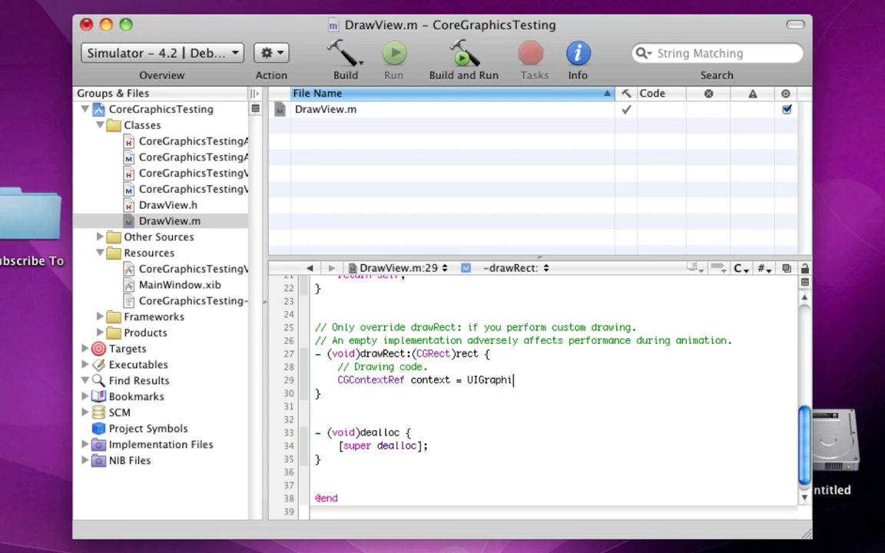
type("csGetCurrentC")
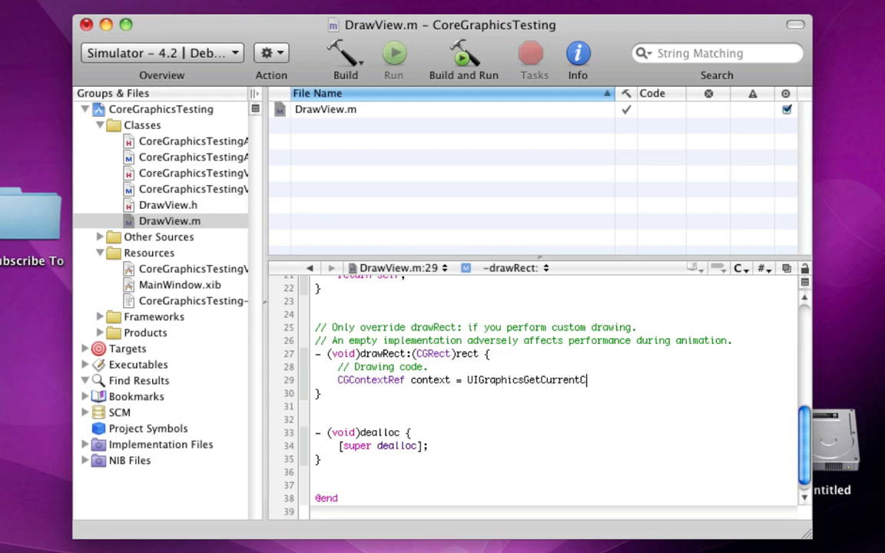
type("ontext();")
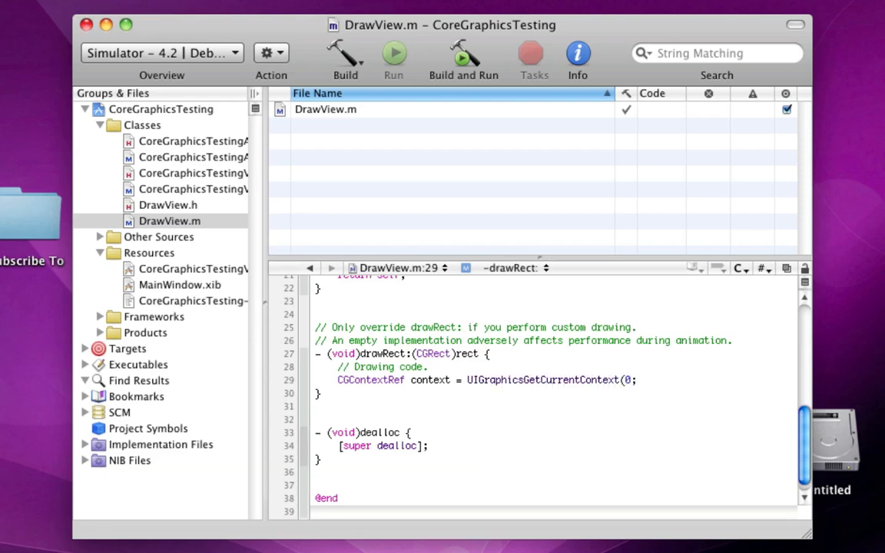
key("Return")
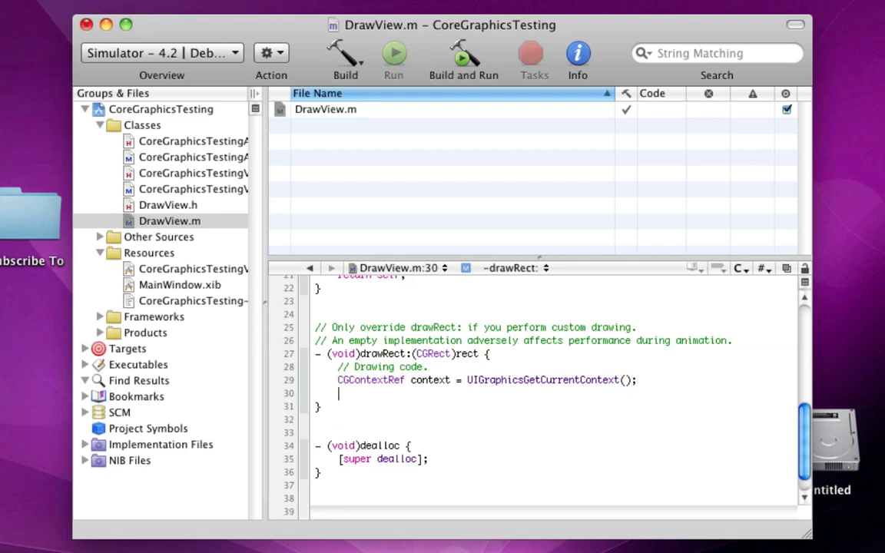
double_click(427, 380)
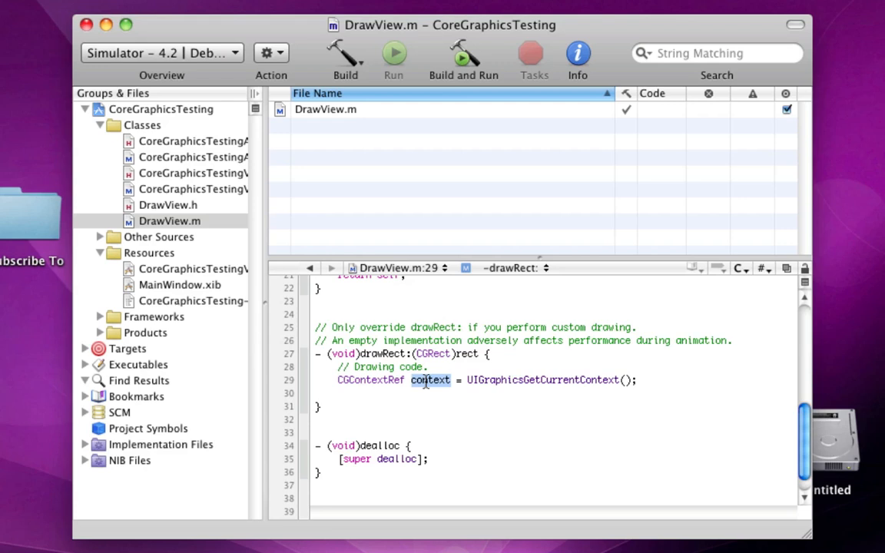
left_click(442, 394)
type("C")
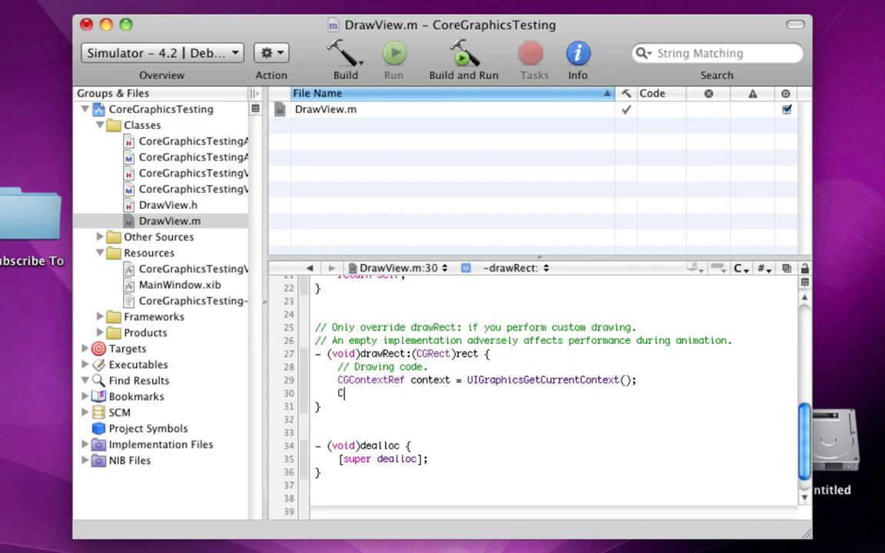
type("GContextClear")
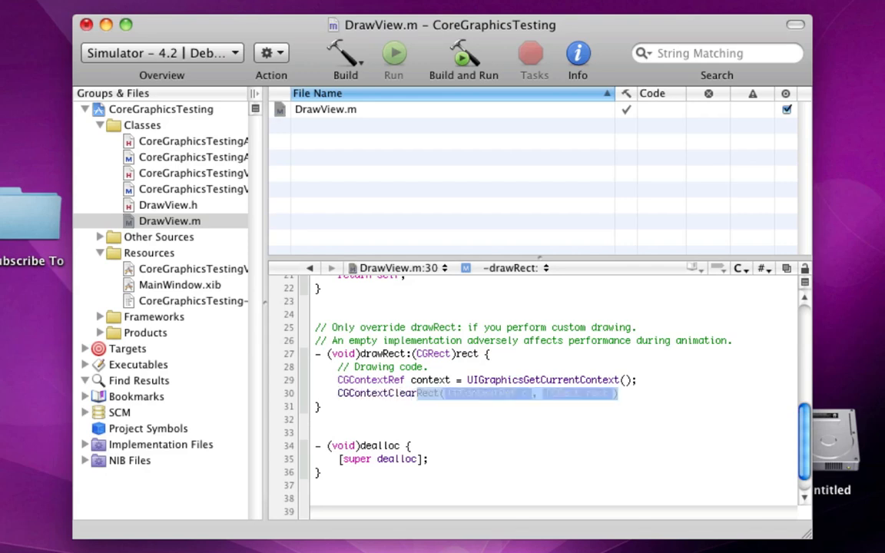
key("Tab")
type("context")
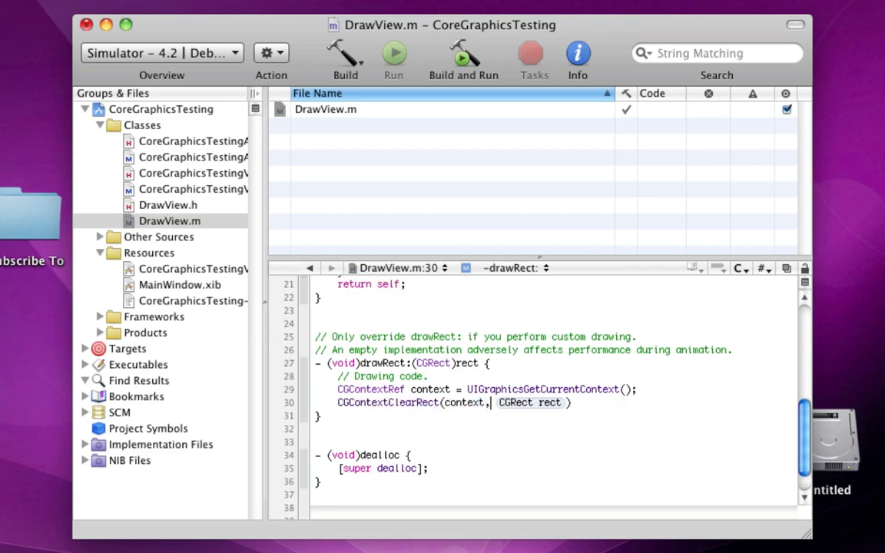
key("Tab")
type("self.bounds")
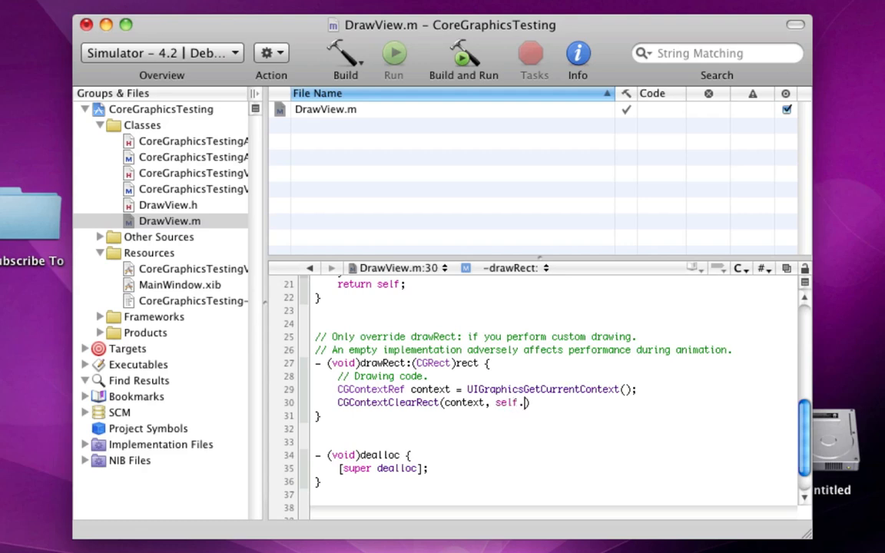
key("Right")
type(";")
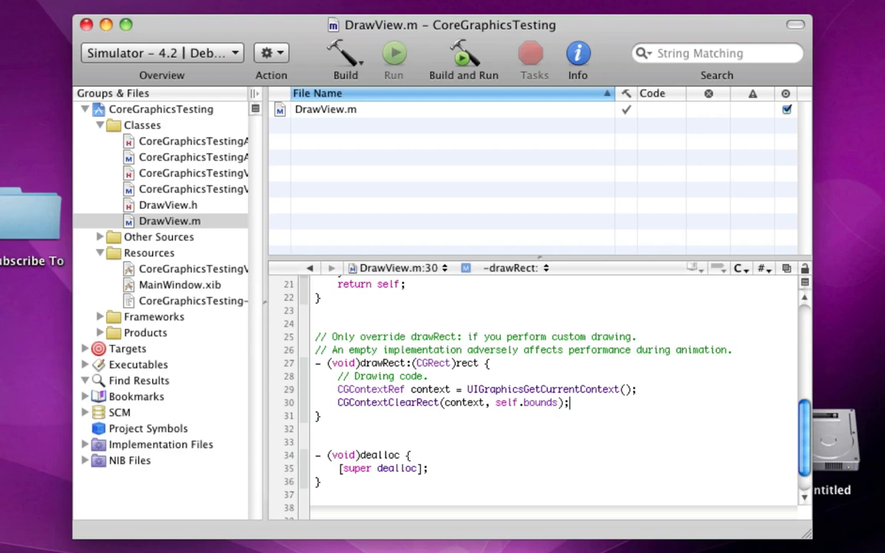
Check the Overview popup, then build and run the app to show a black screen in the simulator.
left_click(136, 52)
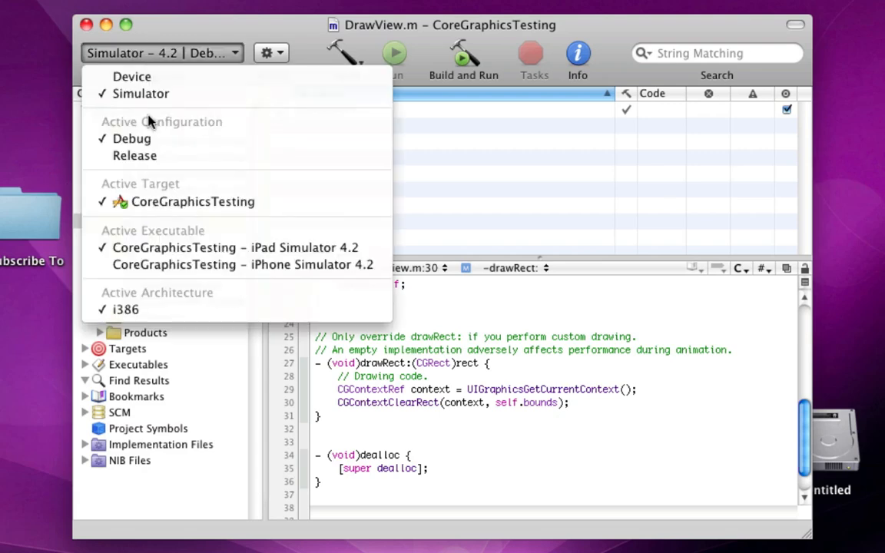
left_click(238, 261)
left_click(472, 55)
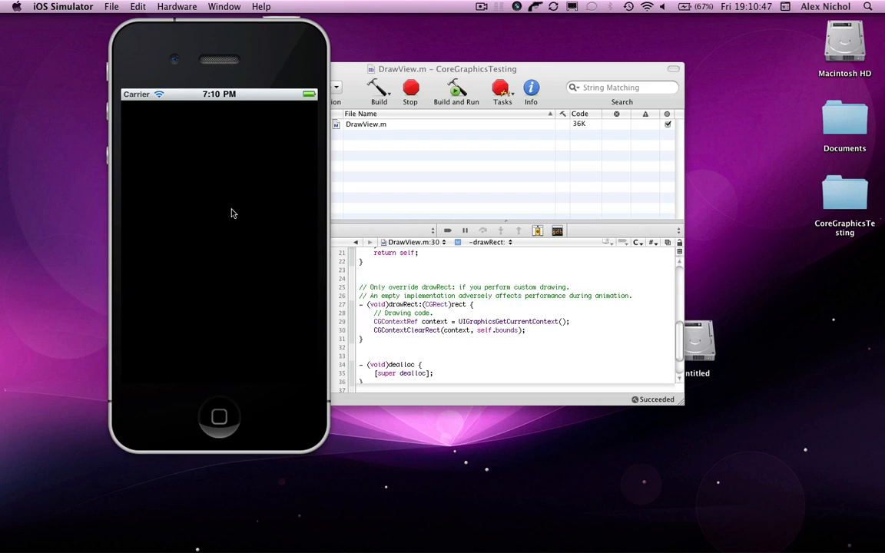
Quit the simulator and open empty lines after the Drawing code comment in drawRect.
key("super+q")
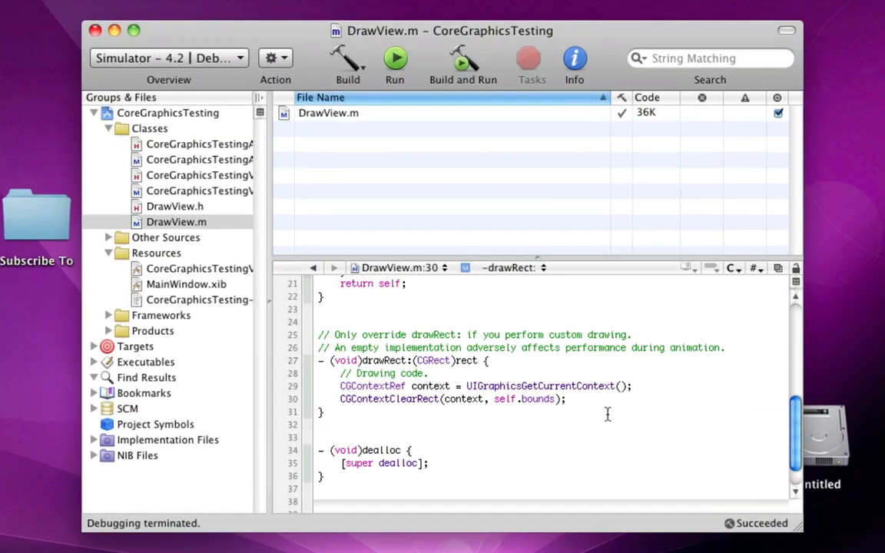
key("Return")
key("Return")
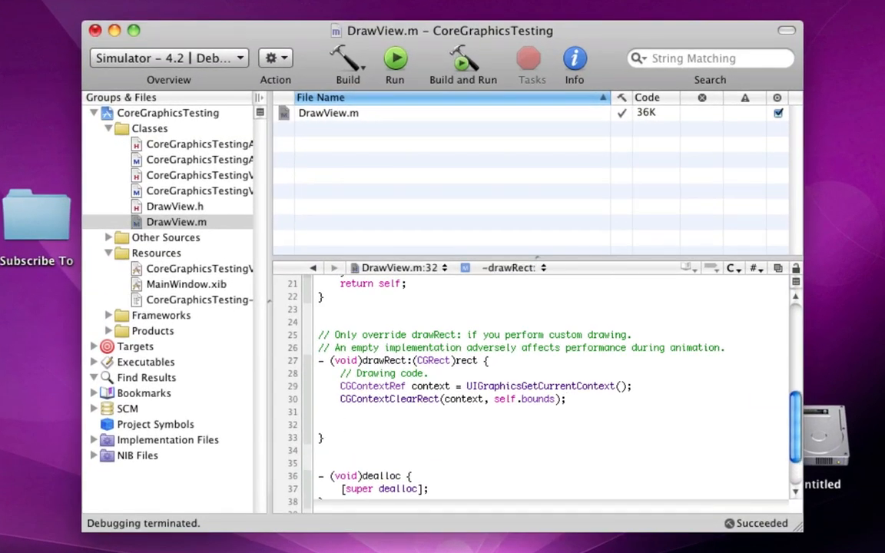
left_click(431, 373)
key("Return")
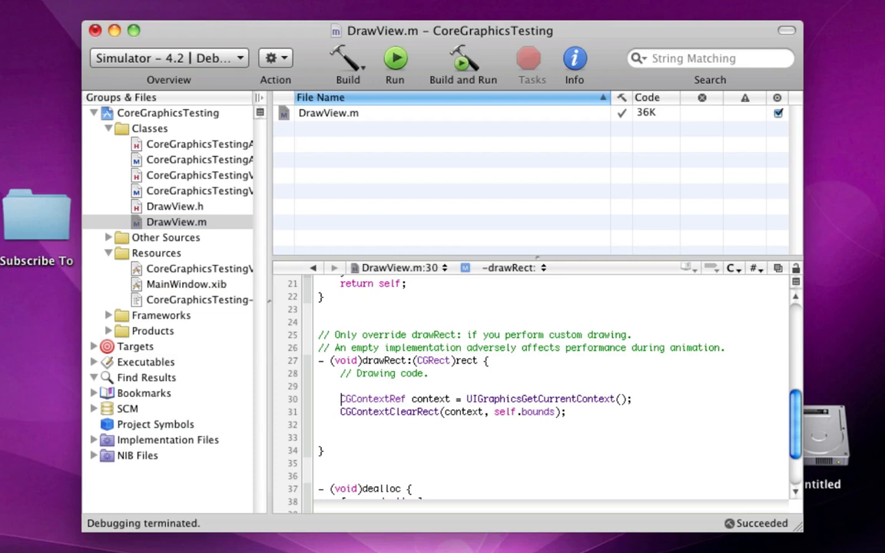
key("Return")
key("Up")
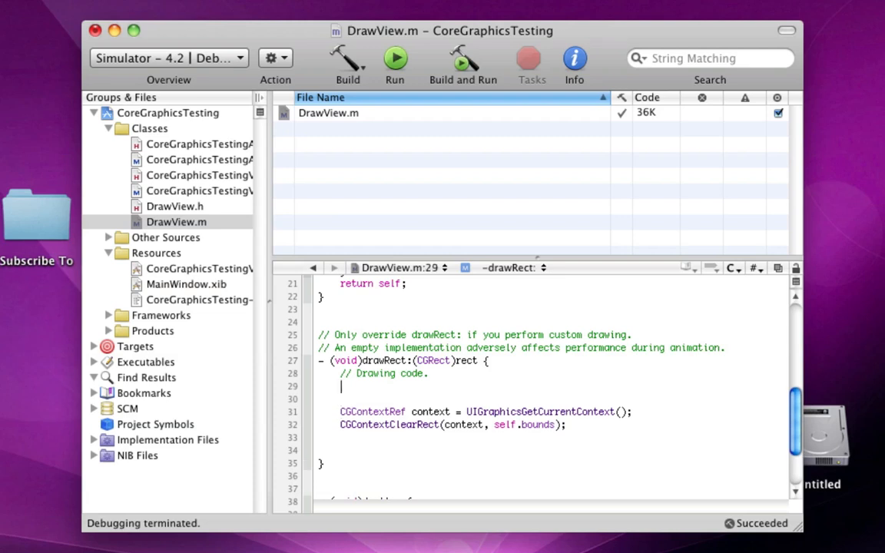
type("CGConte")
Declare CGColorRef yellow = [[UIColor yellowColor] CGColor]; at the top of drawRect.
key("BackSpace")
key("BackSpace")
key("BackSpace")
type("olorRe ")
type("f")
type("lackColo")
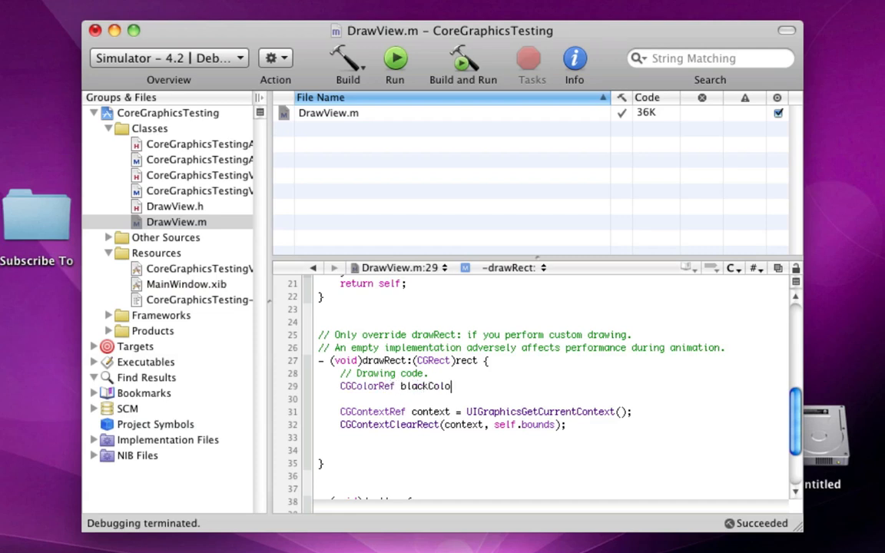
type("r = [")
key("BackSpace")
key("BackSpace")
key("BackSpace")
key("BackSpace")
key("BackSpace")
key("BackSpace")
key("BackSpace")
key("BackSpace")
type("yellow ")
type("= [[UIC")
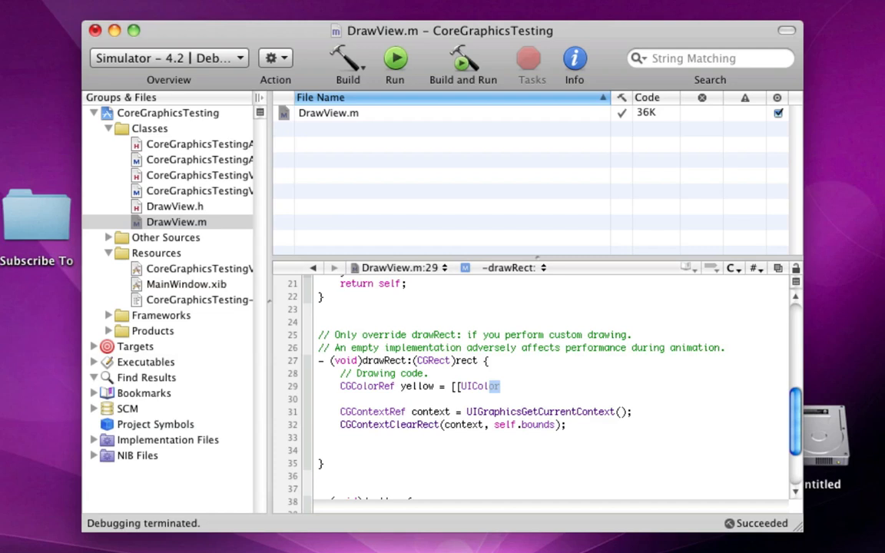
type("olor ")
type("yel")
key("Tab")
type("] C")
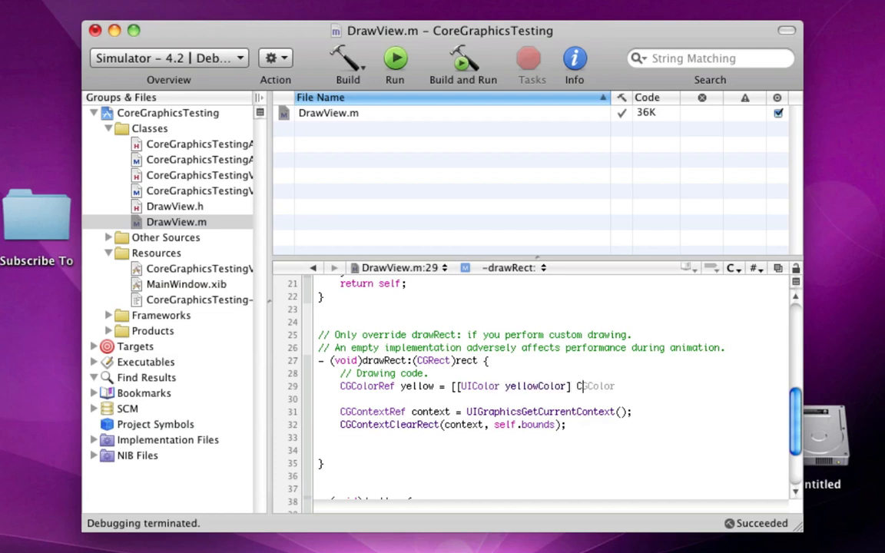
type("GCo")
key("Tab")
type("];")
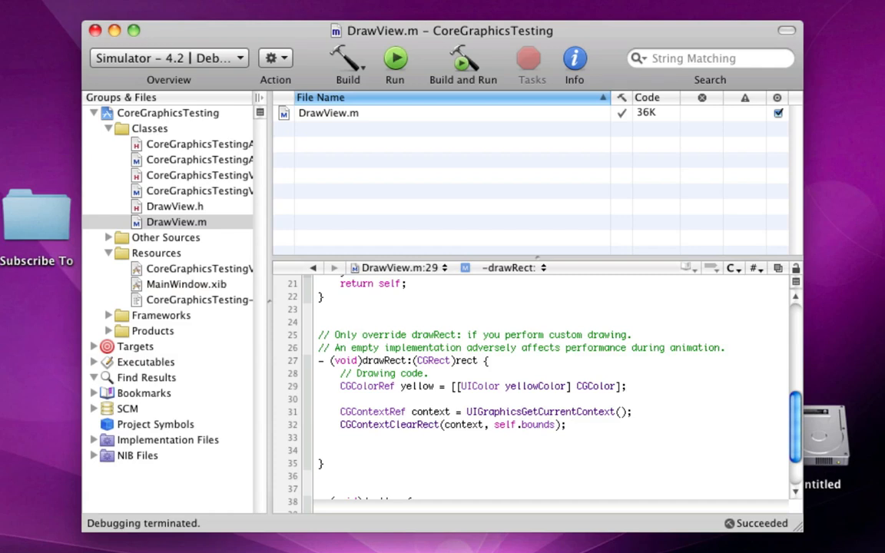
double_click(486, 385)
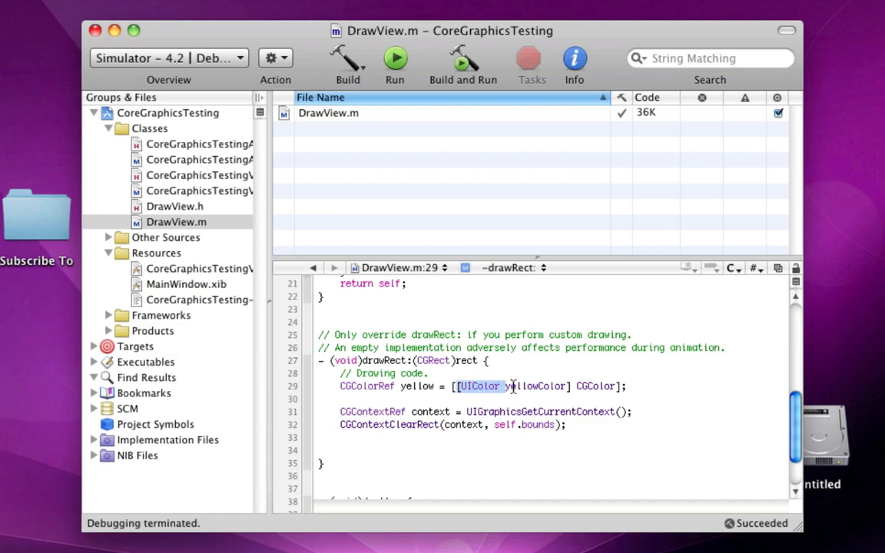
left_click_drag(511, 386, 571, 385)
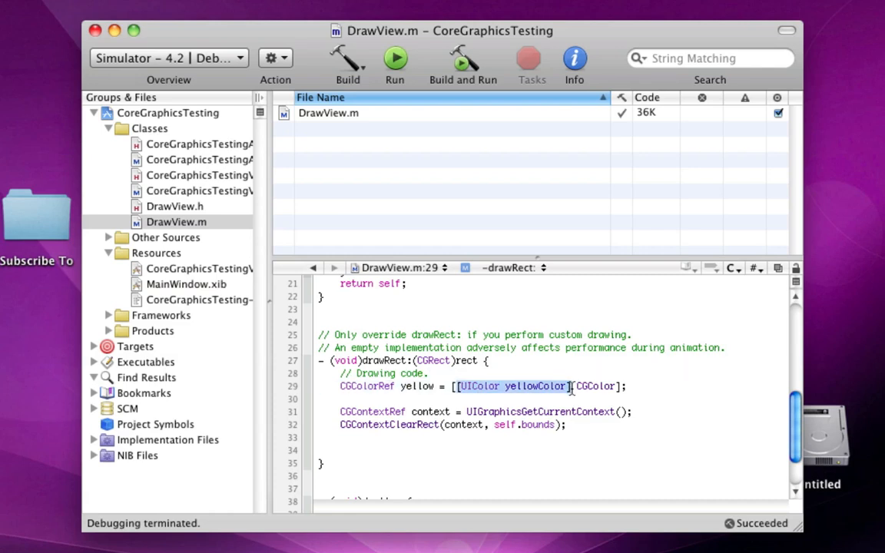
double_click(596, 386)
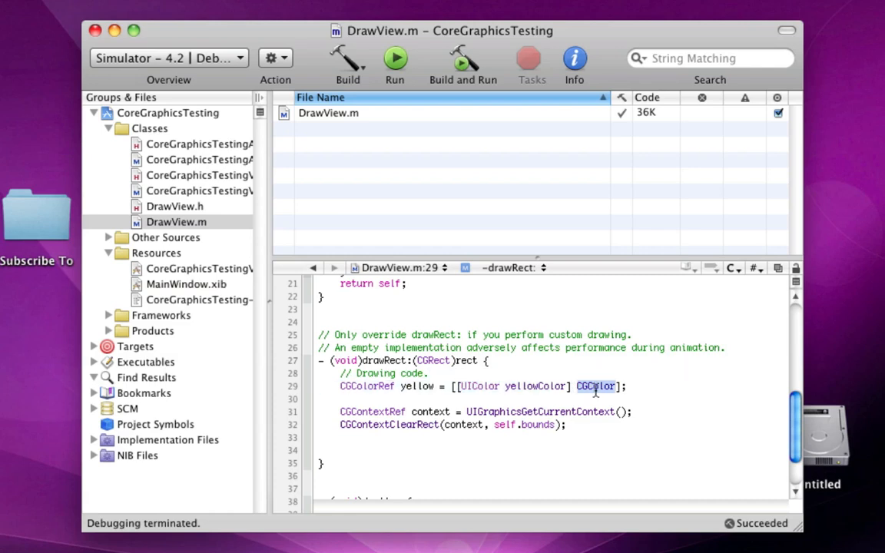
double_click(381, 386)
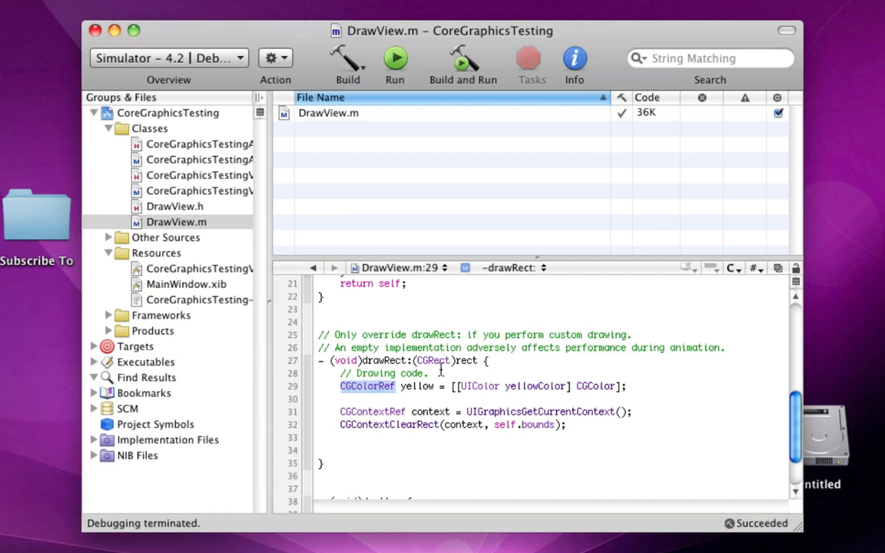
Add CGContextSetFillColorWithColor(context, yellow); after the clear call.
left_click(433, 447)
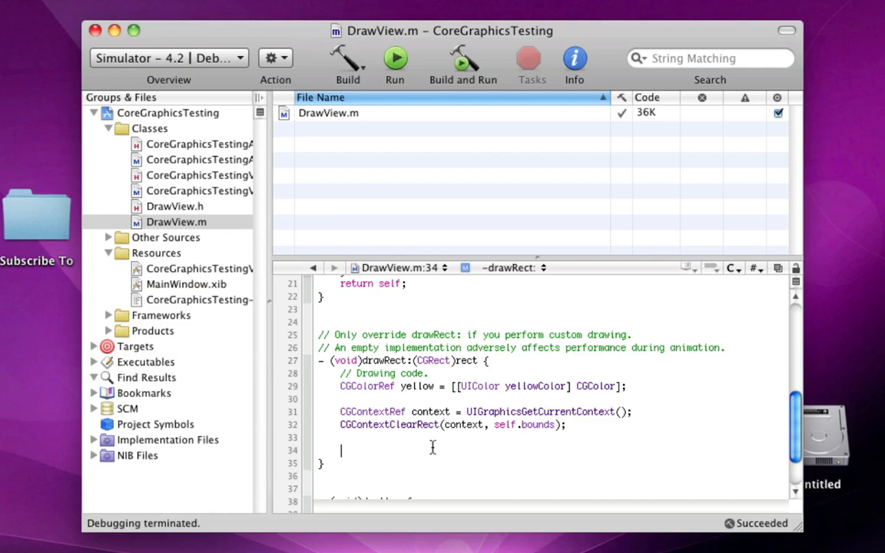
type("CG")
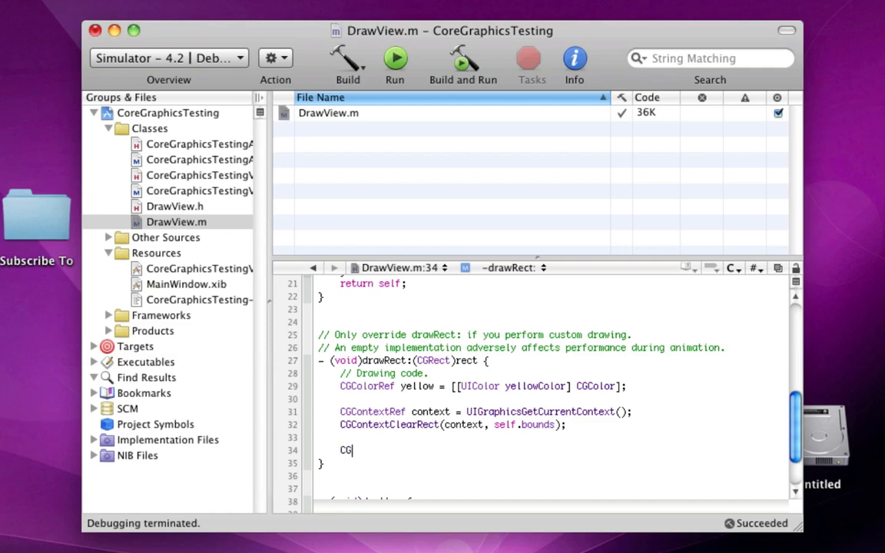
type("ContextSet")
type("Fill")
key("Tab")
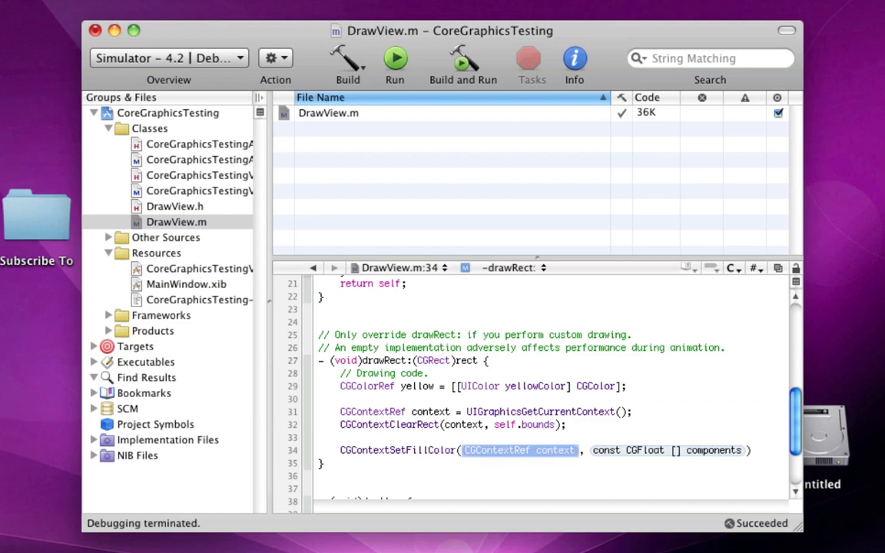
key("ctrl+z")
key("Escape")
key("Down")
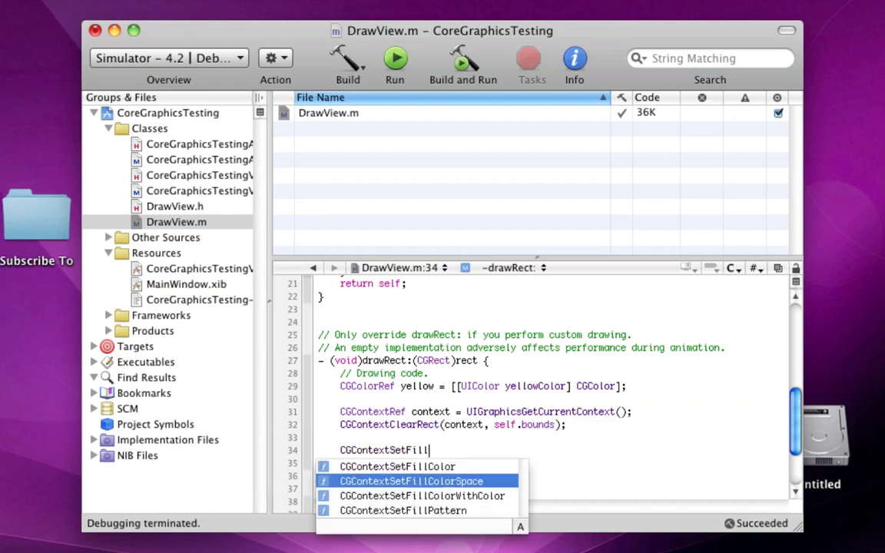
key("Down")
key("Return")
type("context, )")
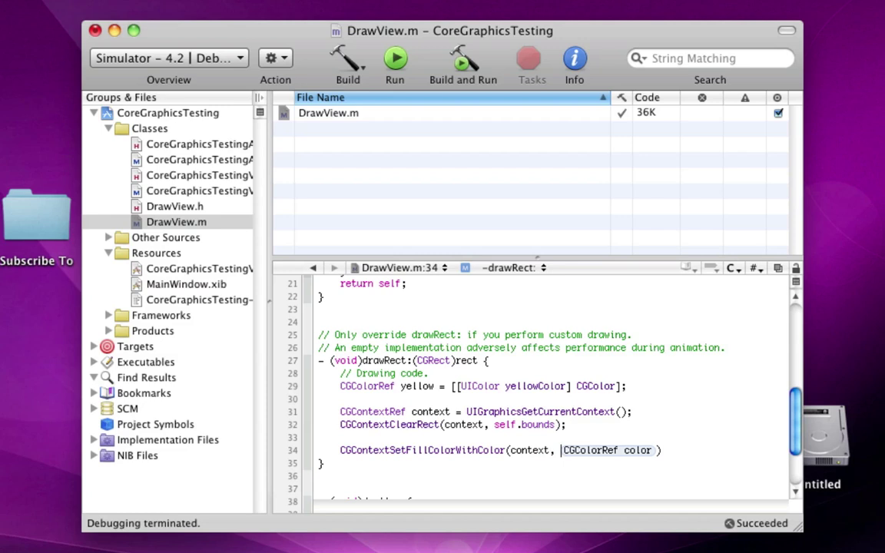
key("Tab")
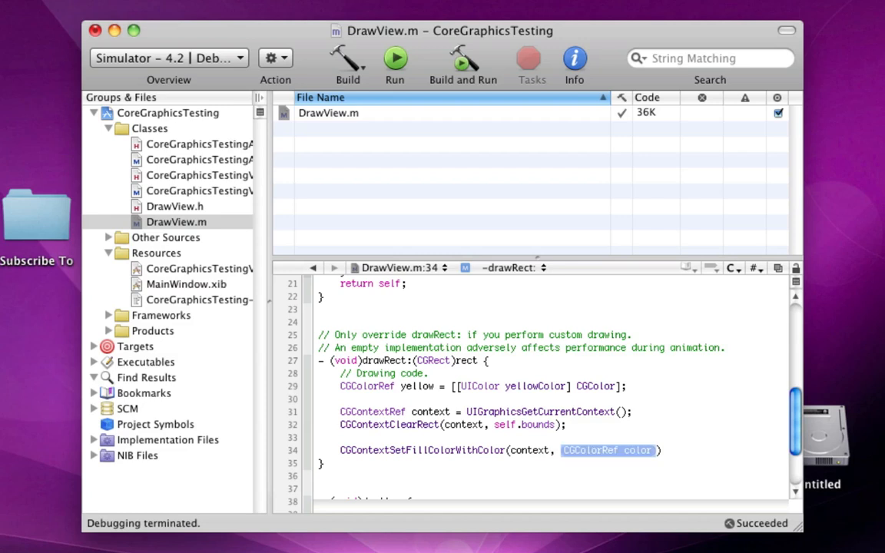
type("yellow")
key("End")
type(";")
key("Return")
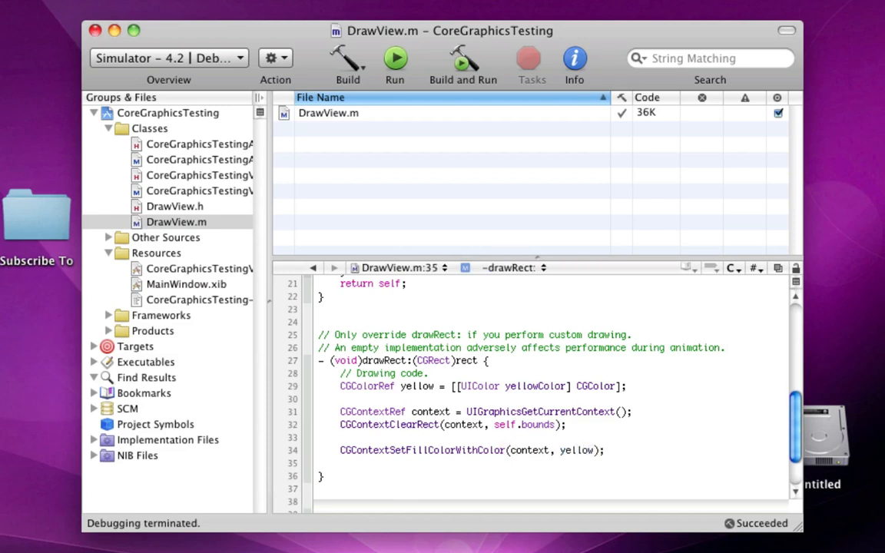
type("CGC")
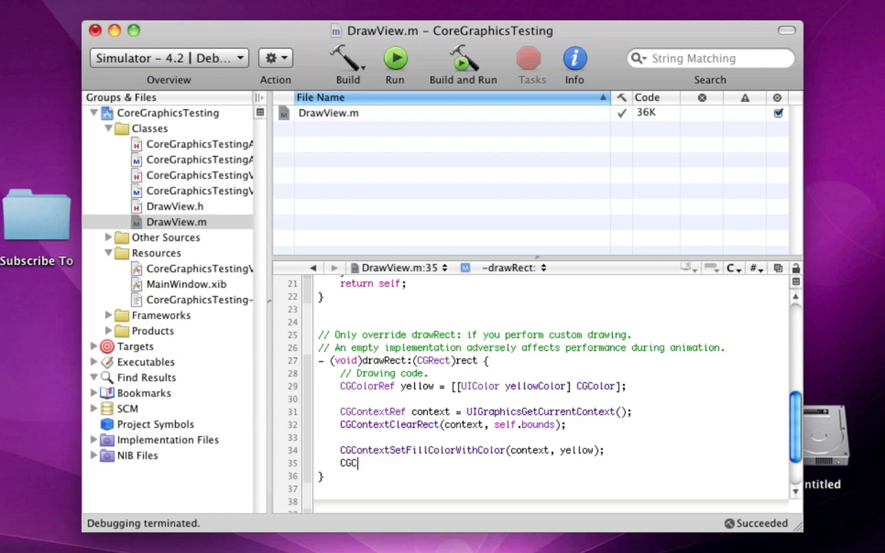
type("ontextFillRect(")
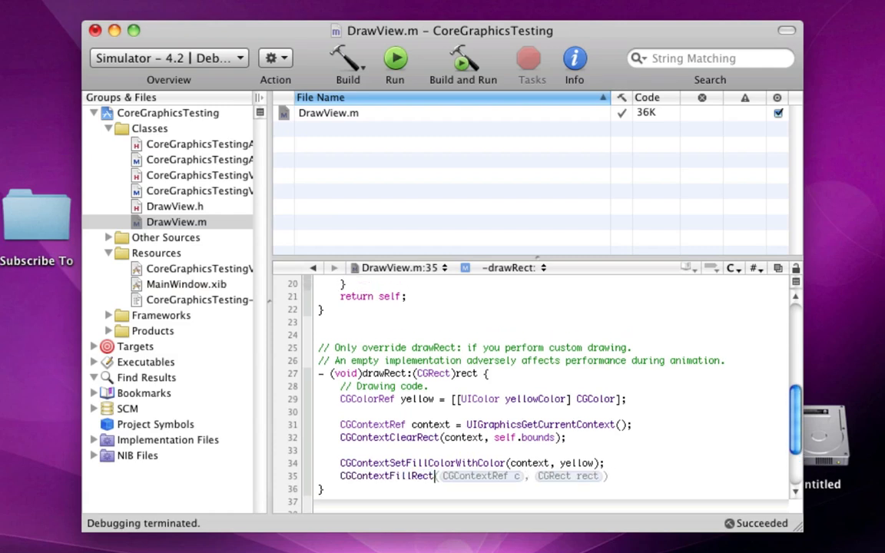
Add CGContextFillRect(context, CGRectMake(10, 10, 100, 100)); and build and run to show the yellow square.
key("Tab")
type("context")
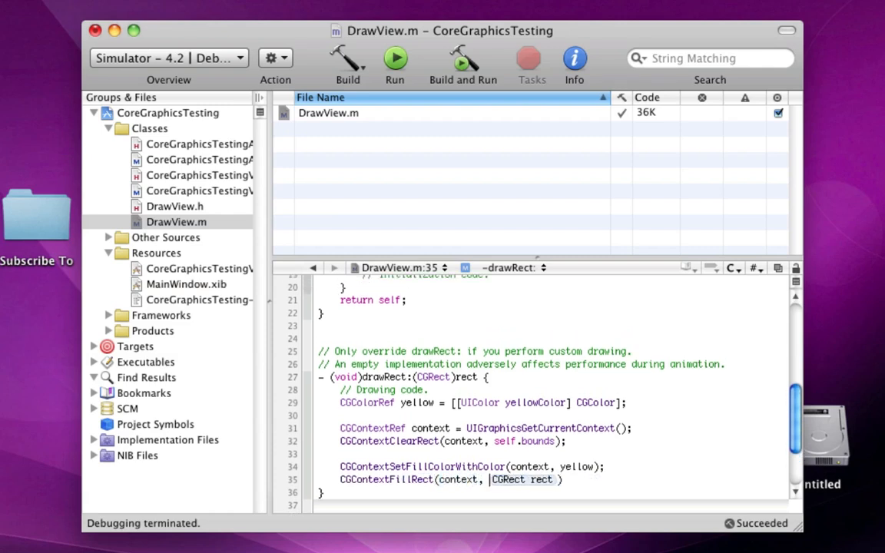
key("Tab")
type("CGR")
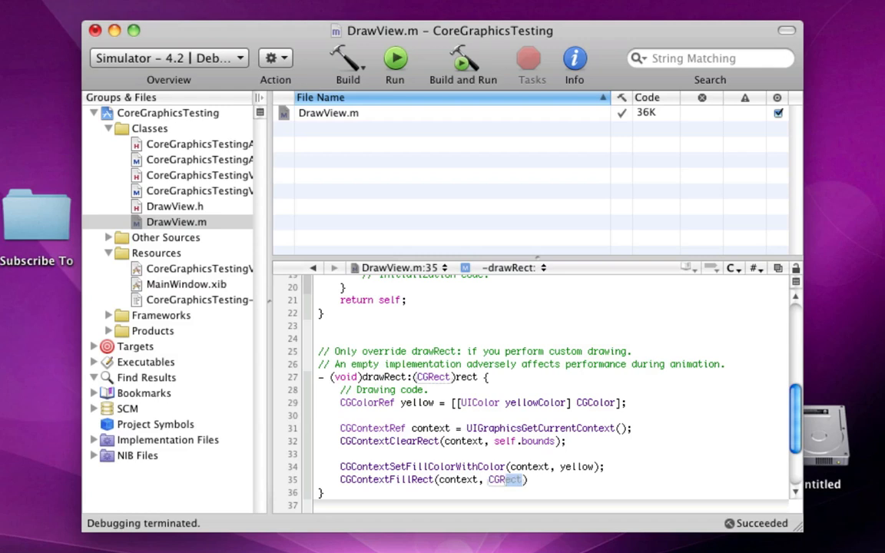
type("ectM")
key("Tab")
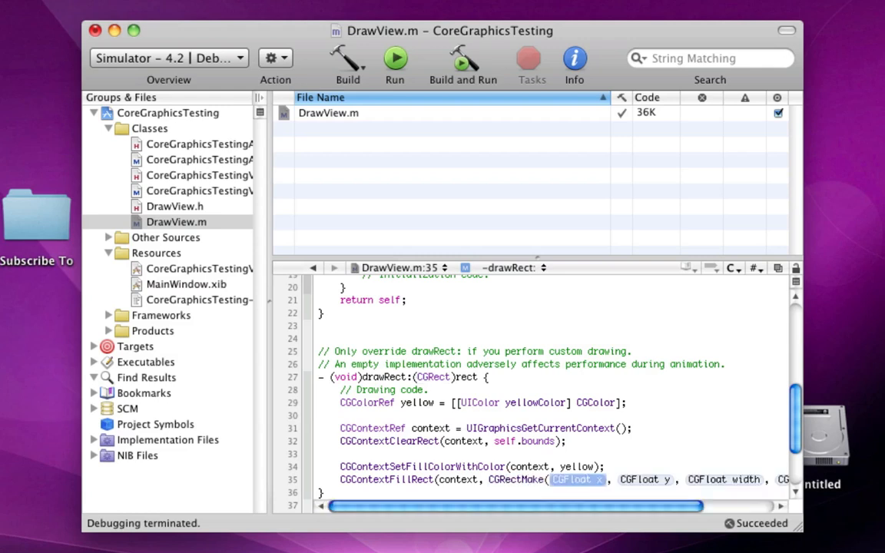
type("10")
key("Tab")
type("10")
key("Tab")
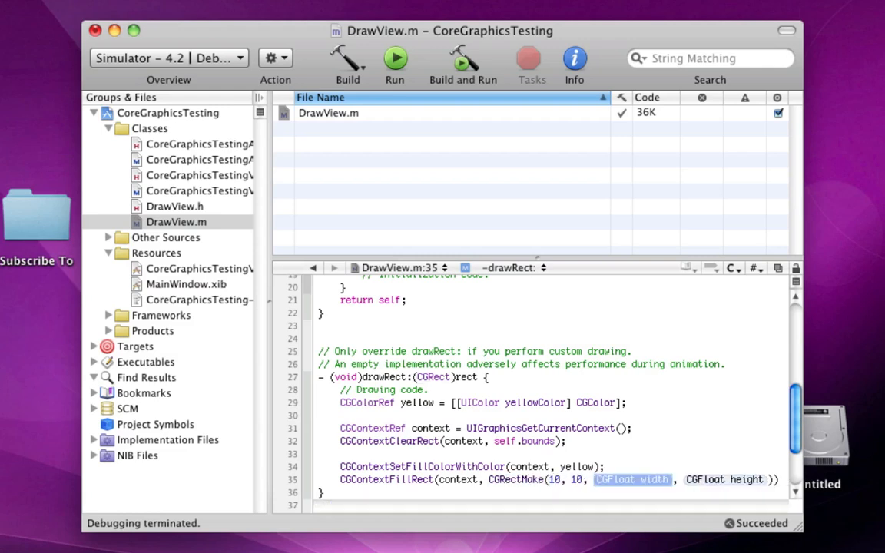
type("100")
key("Tab")
type("100")
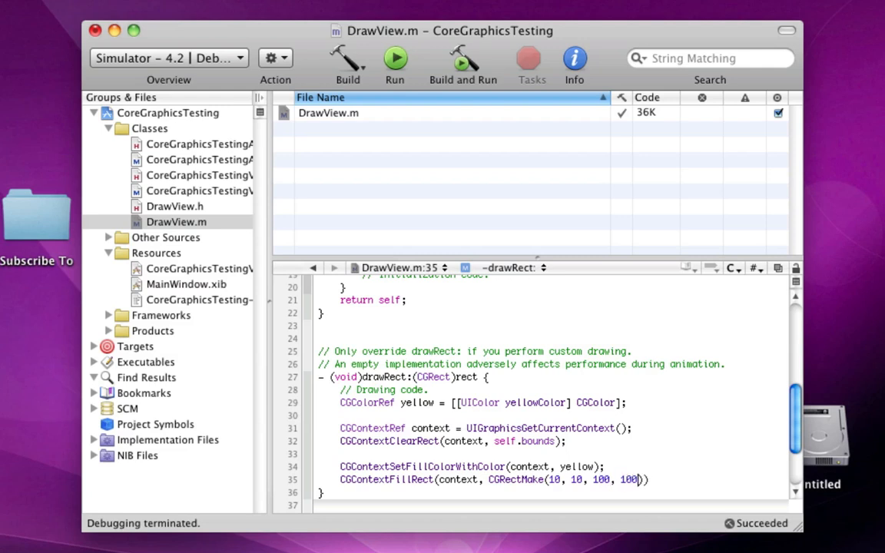
key("Right")
key("Right")
type(";")
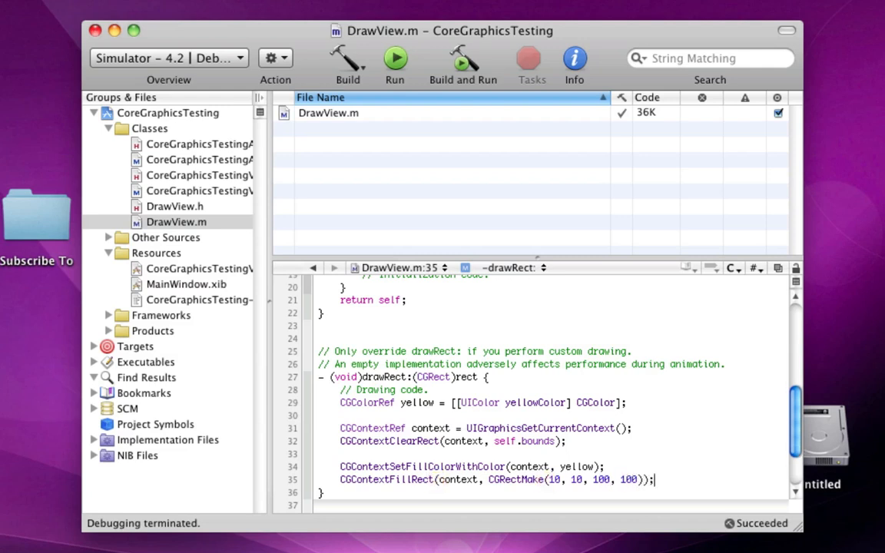
double_click(555, 479)
left_click(658, 484)
left_click(463, 62)
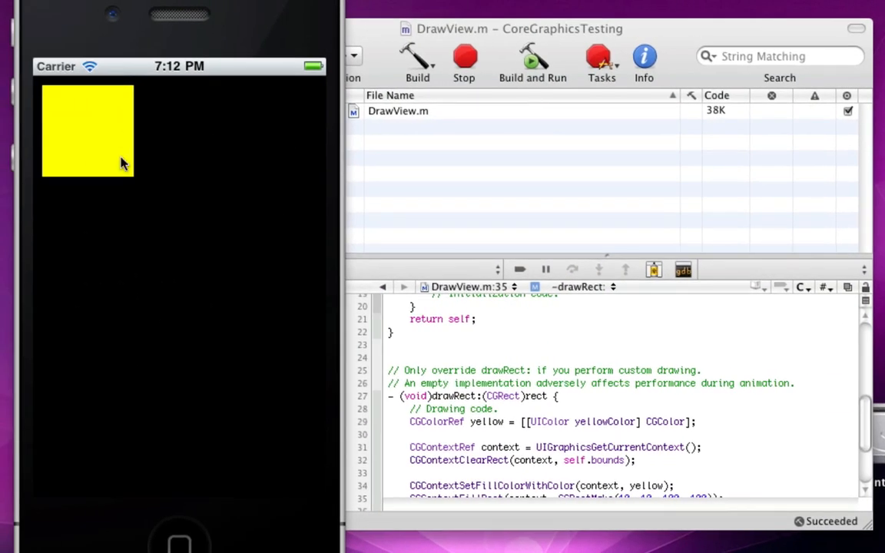
Declare CGColorRef red = [[UIColor redColor] CGColor]; below the yellow colour line.
left_click(604, 183)
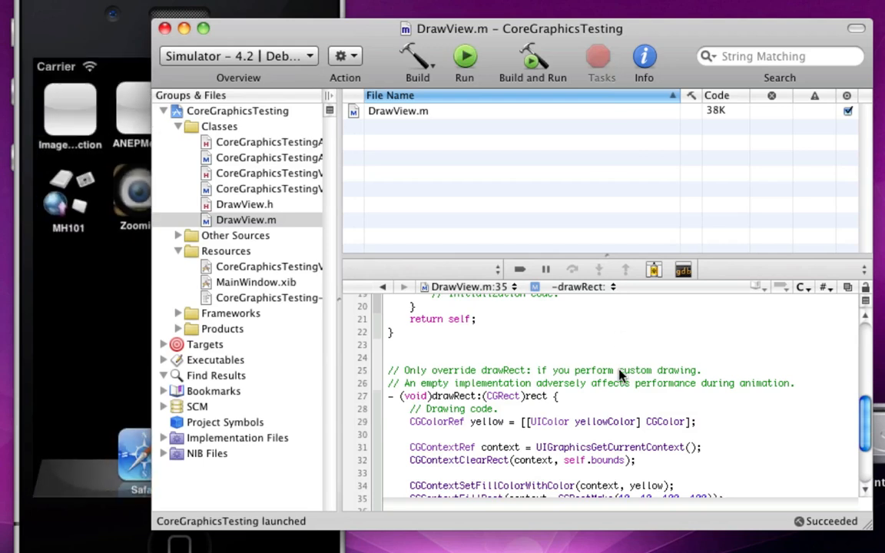
left_click(705, 376)
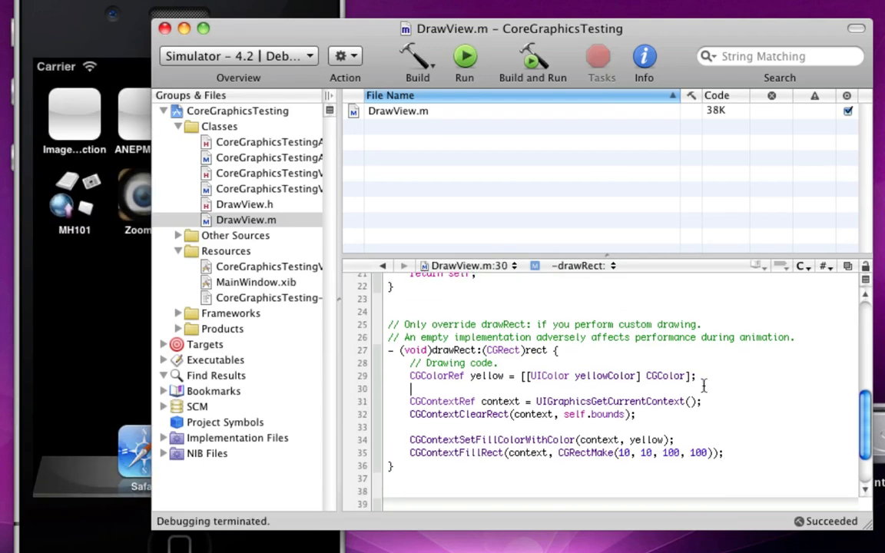
key("Return")
type("CGC")
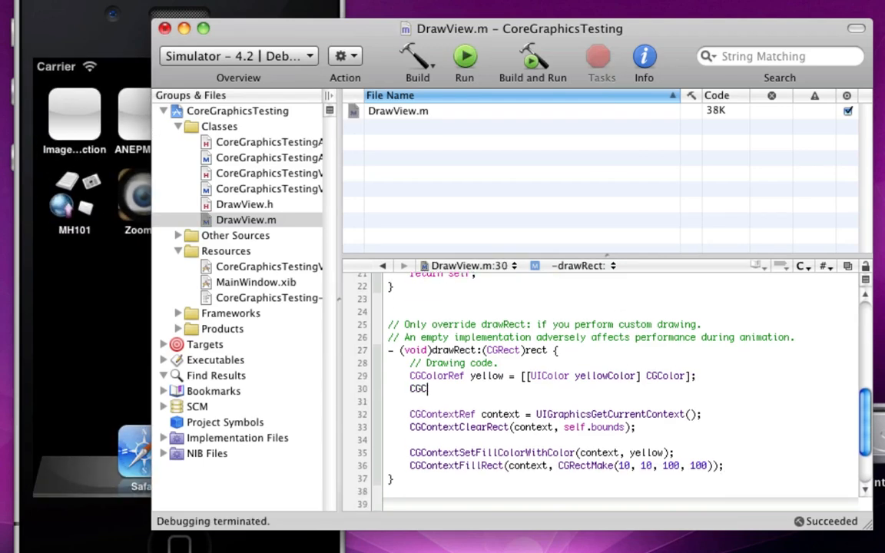
type("olorRef ")
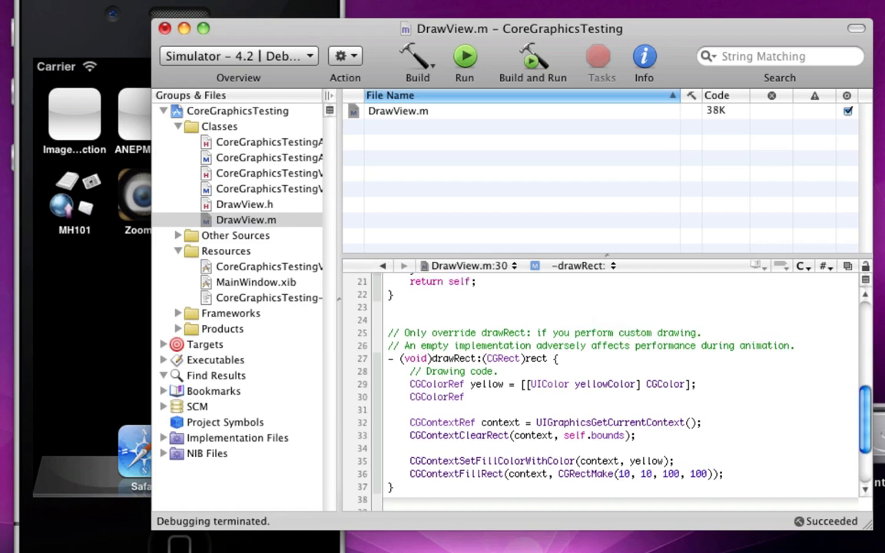
type("red = [[")
type("UIColor redColor]")
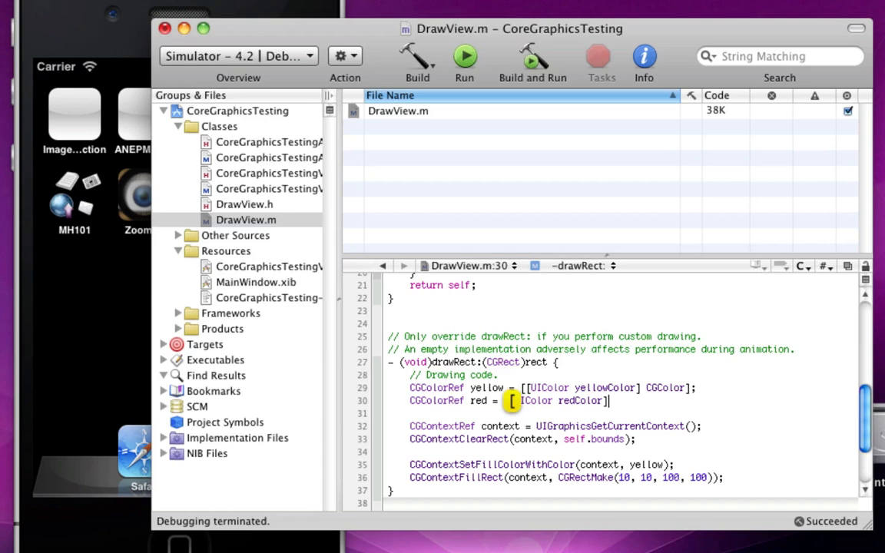
type(" CGColor];")
key("super+s")
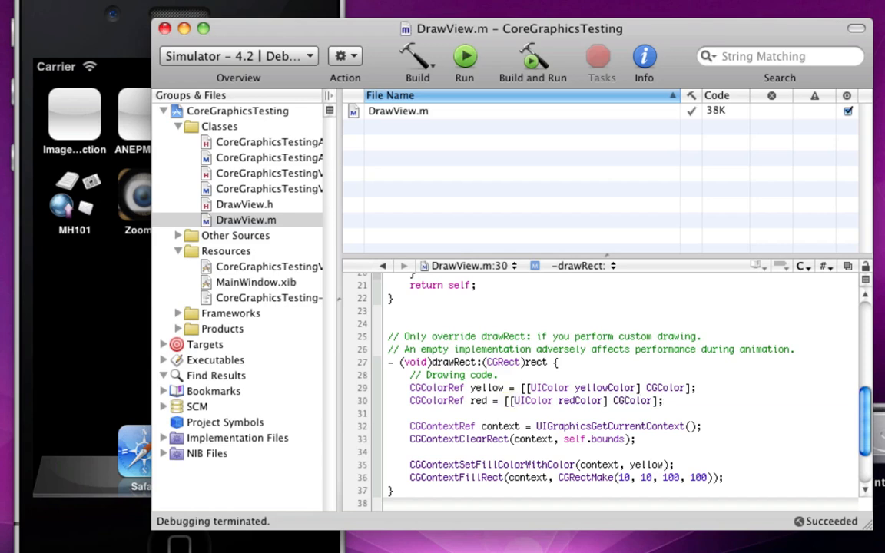
scroll(607, 384, "down", 1)
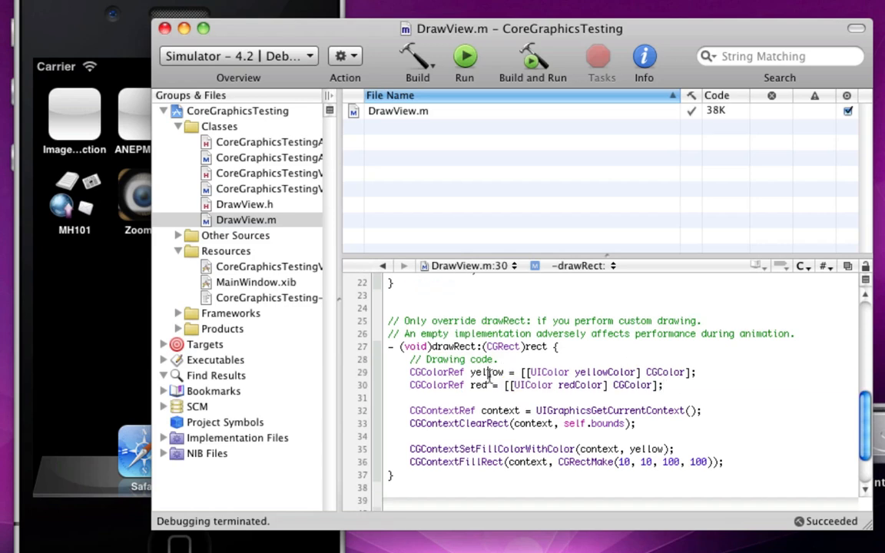
triple_click(441, 372)
left_click(555, 385)
double_click(580, 384)
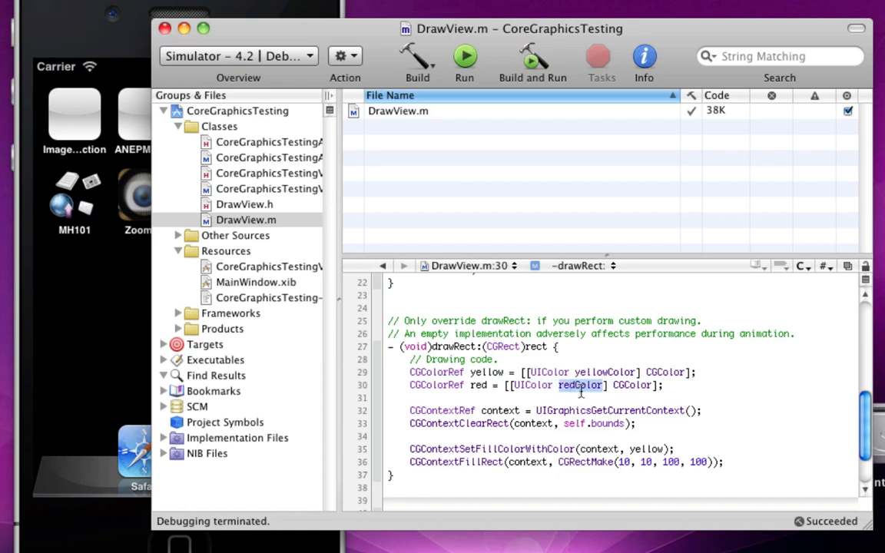
scroll(581, 393, "down", 2)
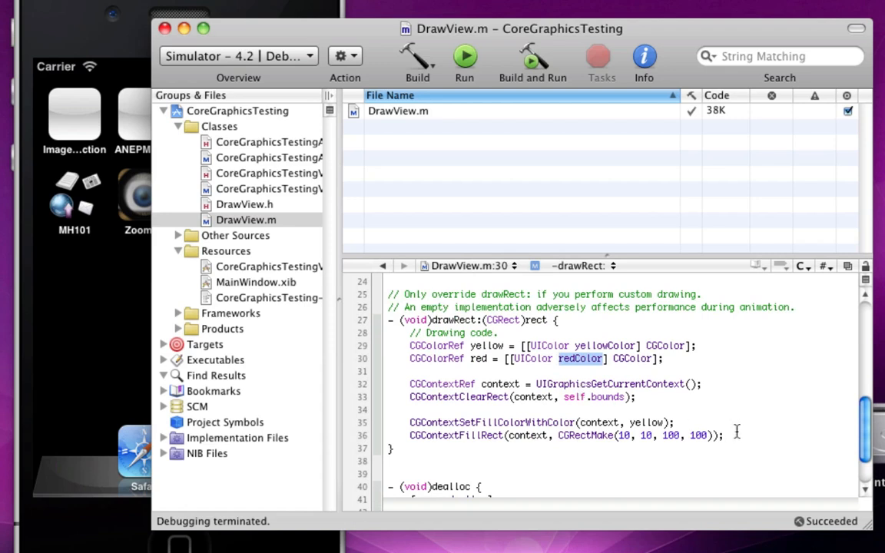
Duplicate the square-drawing lines and change the copy to CGContextFillEllipseInRect.
left_click_drag(724, 436, 412, 422)
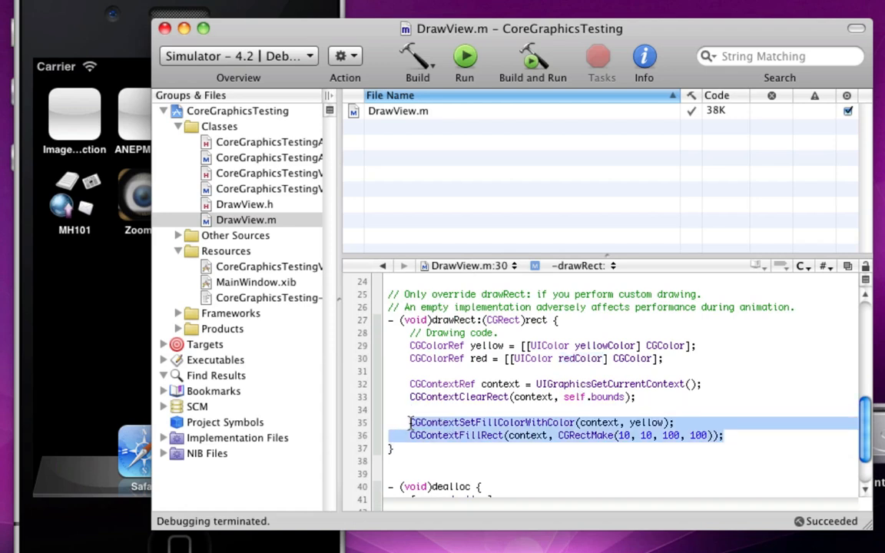
key("super+c")
left_click(726, 435)
key("Return")
key("Return")
key("super+v")
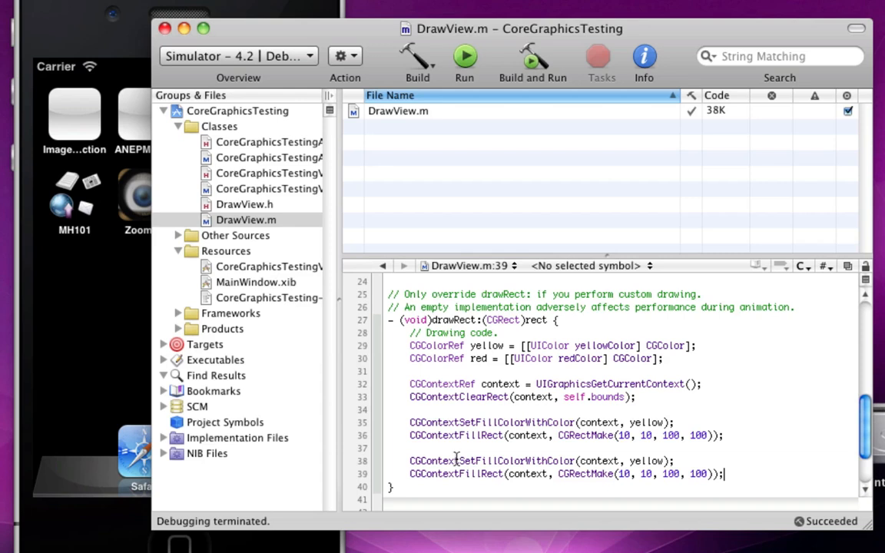
double_click(428, 474)
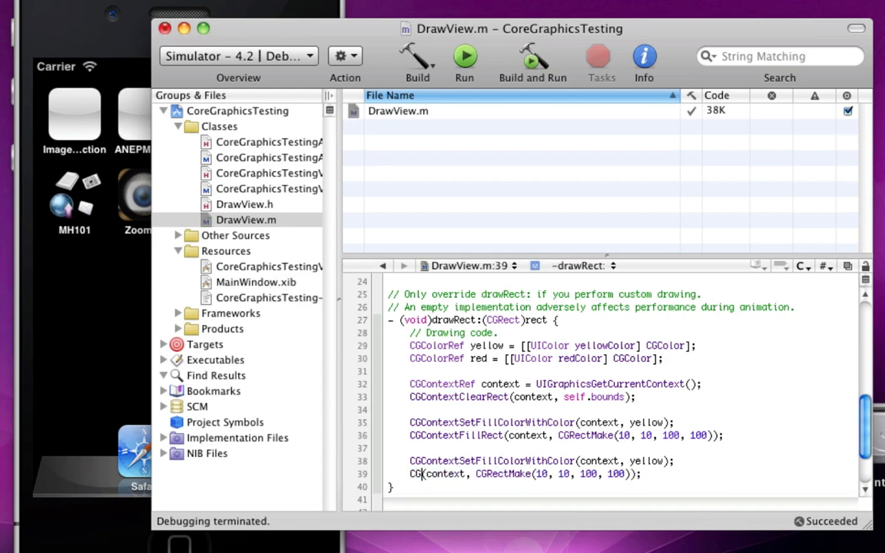
type("CGContex")
type("tFillEllip")
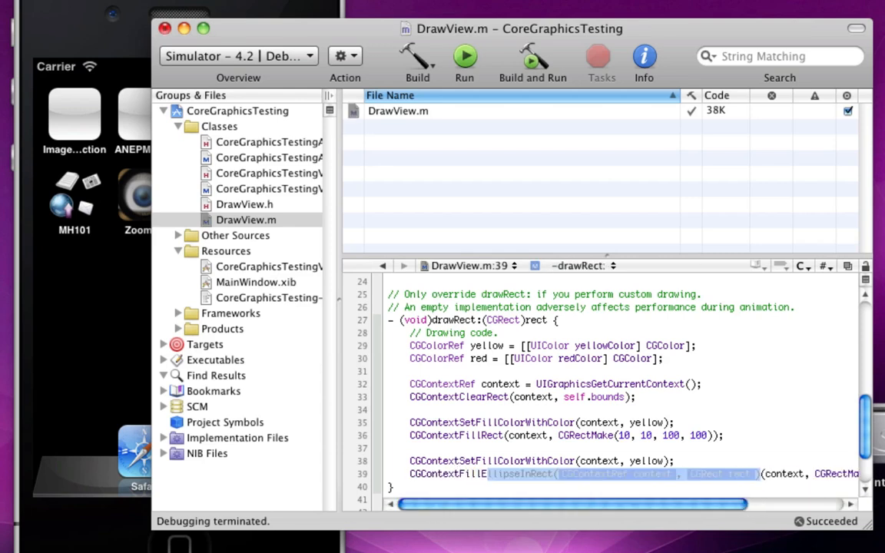
key("BackSpace")
type("l")
type("lipseInRe")
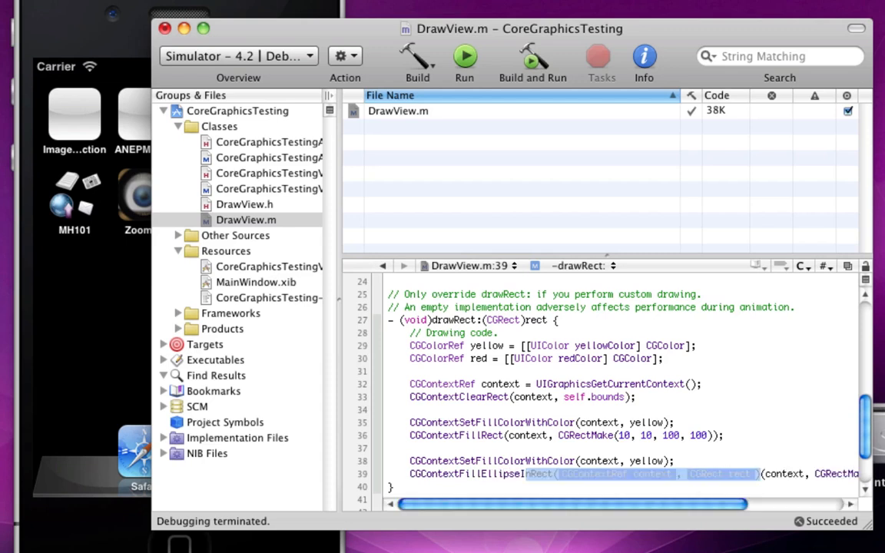
type("ct")
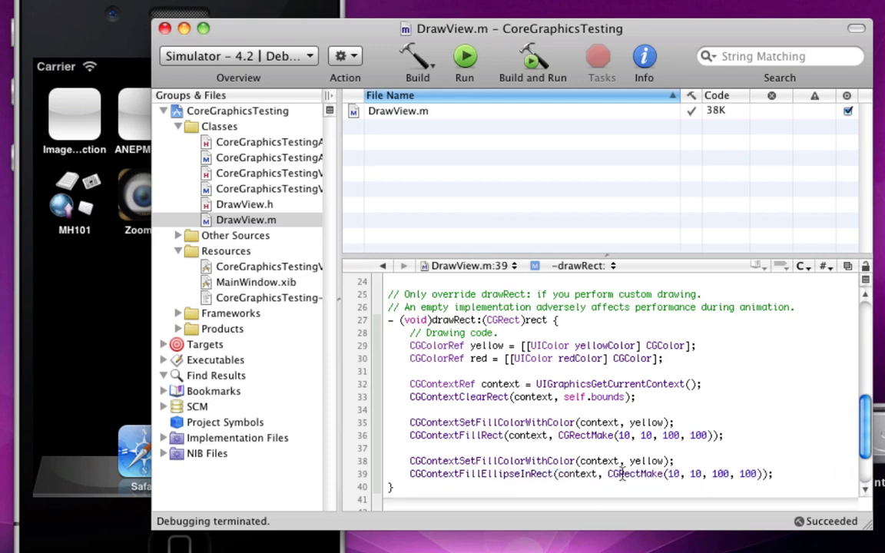
Change the ellipse's CGRectMake arguments to (130, 200, 120, 120).
left_click(677, 474)
type("3")
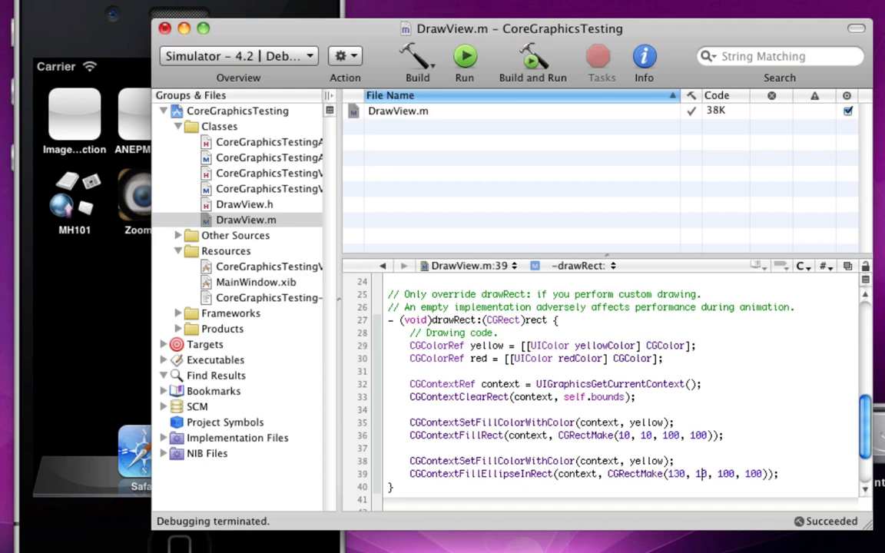
key("BackSpace")
type("20")
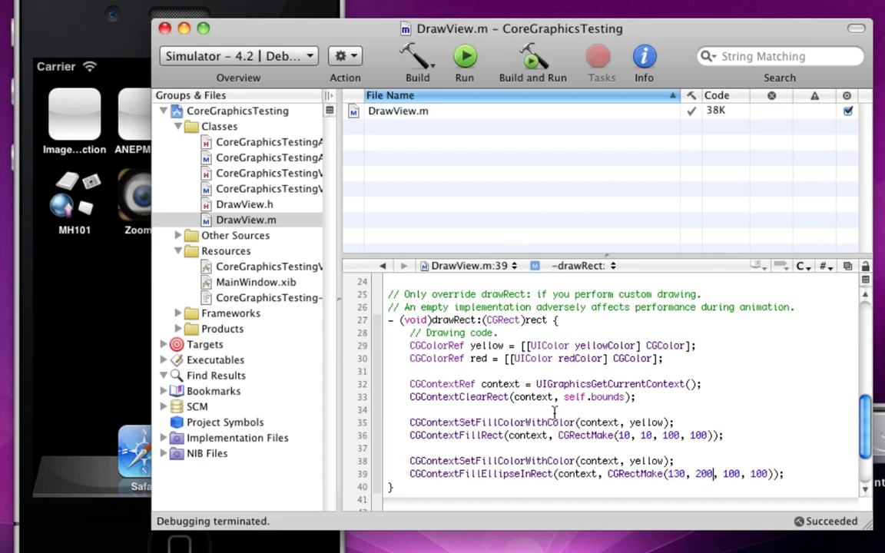
double_click(732, 474)
type("120")
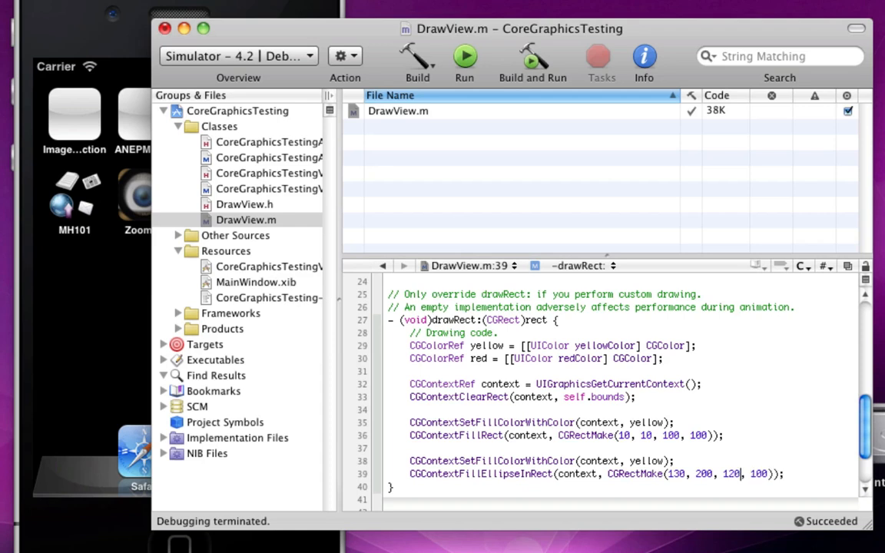
double_click(747, 473)
type("120")
Run the app to show the yellow square and circle, then change the circle's fill from yellow to red.
left_click(532, 63)
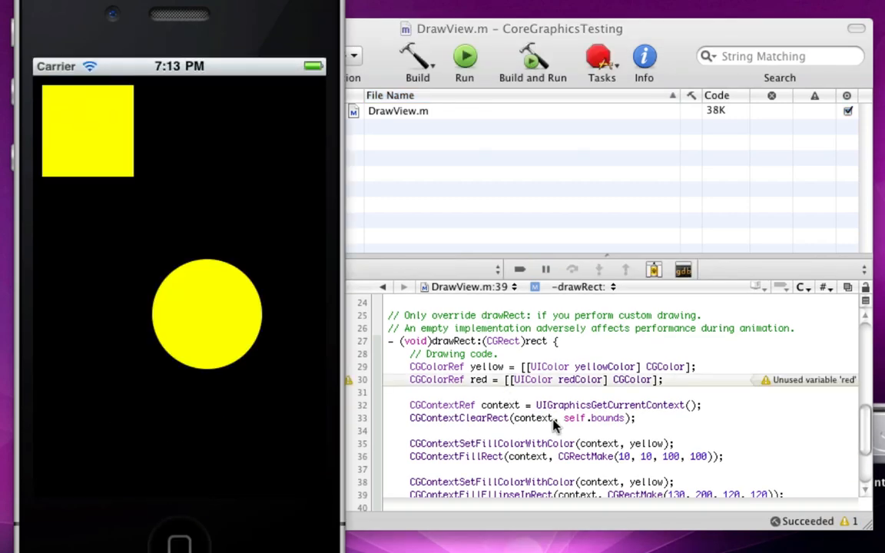
scroll(554, 425, "down", 2)
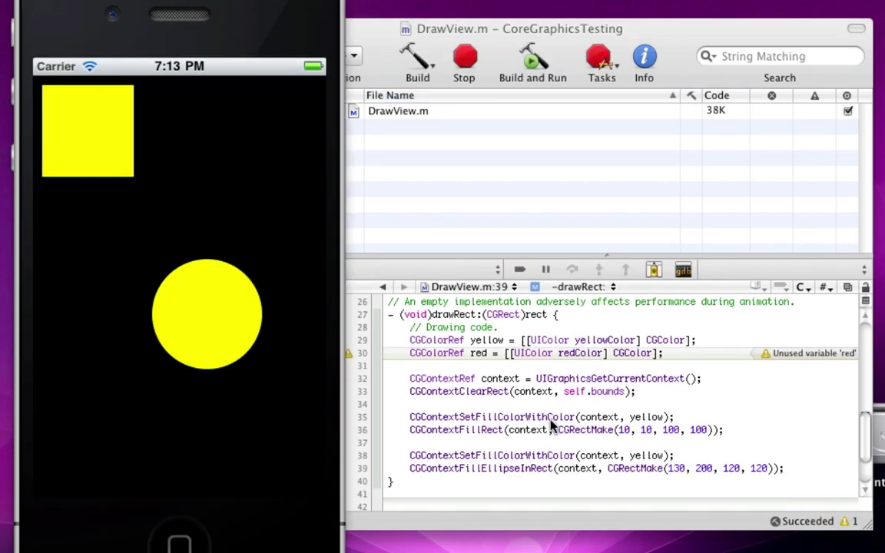
left_click(379, 352)
double_click(645, 454)
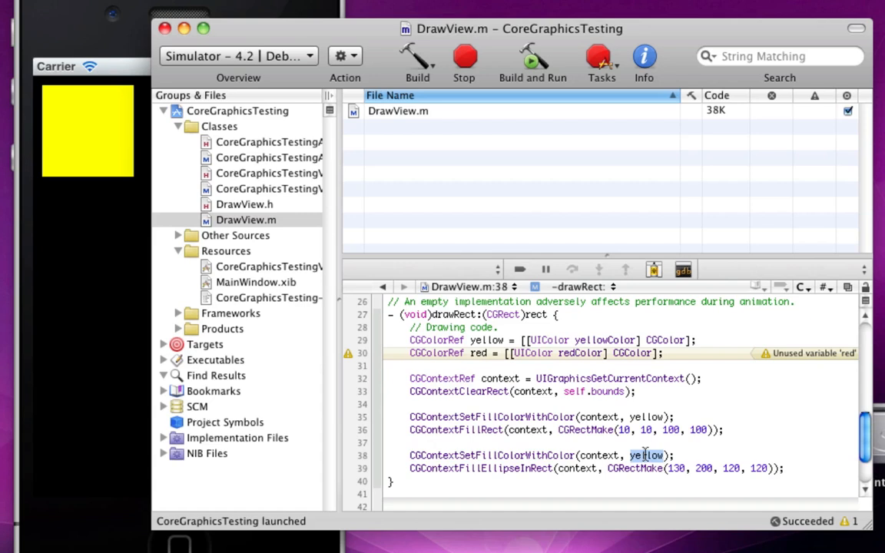
type("red")
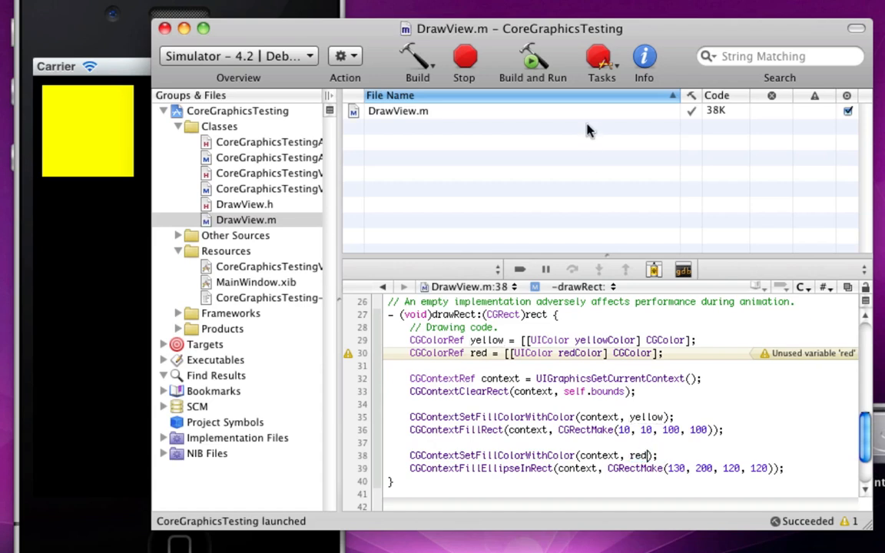
Rebuild and relaunch so the simulator shows the red circle, then return to DrawView.m.
left_click(533, 56)
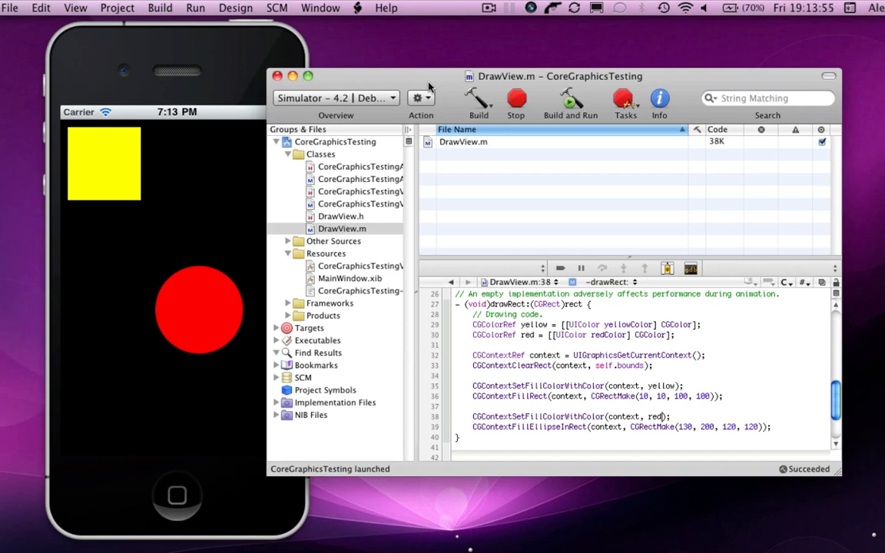
scroll(576, 365, "down", 1)
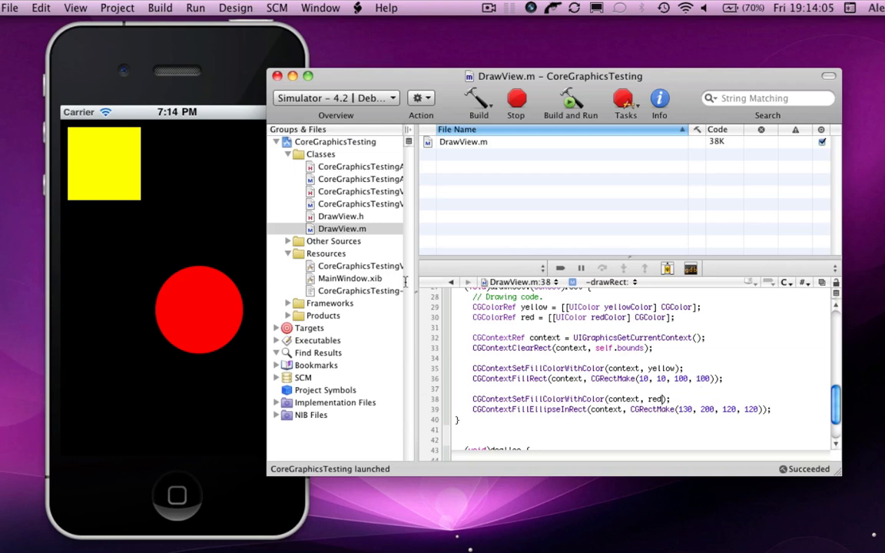
left_click(77, 132)
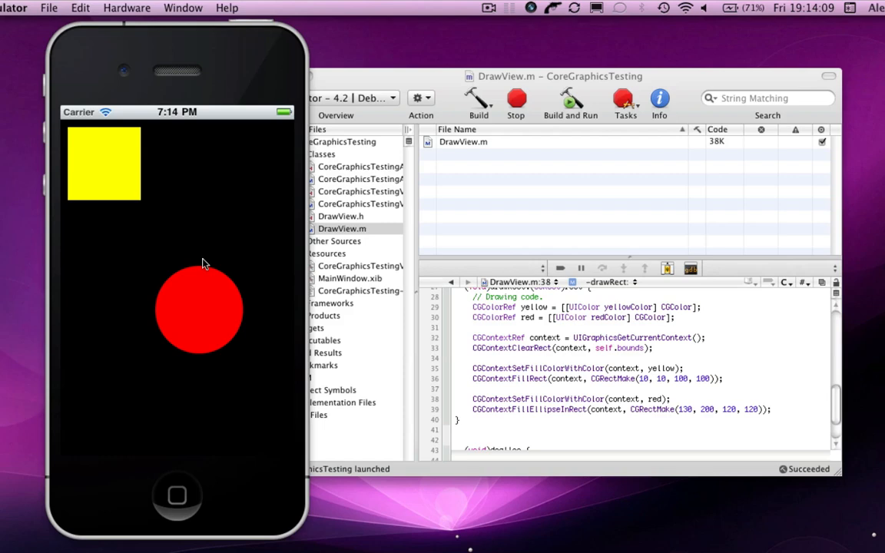
left_click(611, 398)
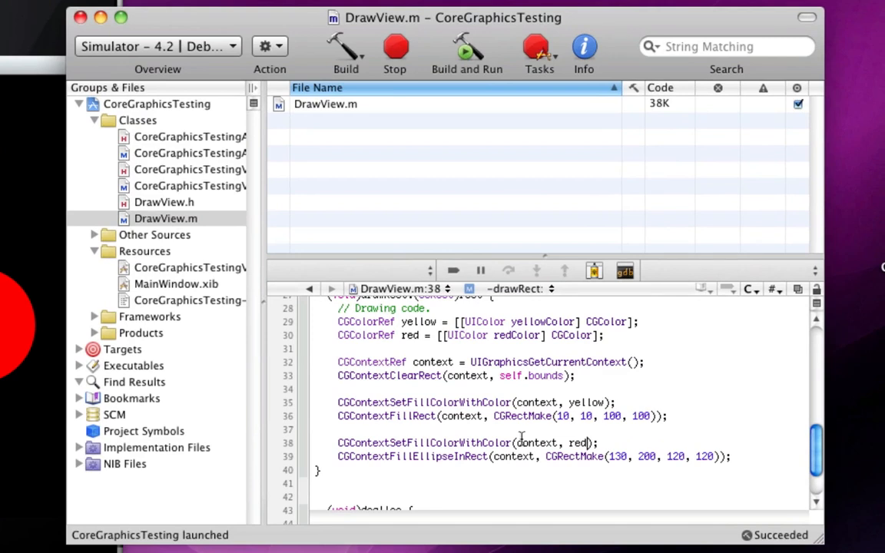
Add a triangle block with CGContextBeginPath and CGContextClosePath, leaving room between them for vertices.
left_click(741, 456)
key("Return")
key("Return")
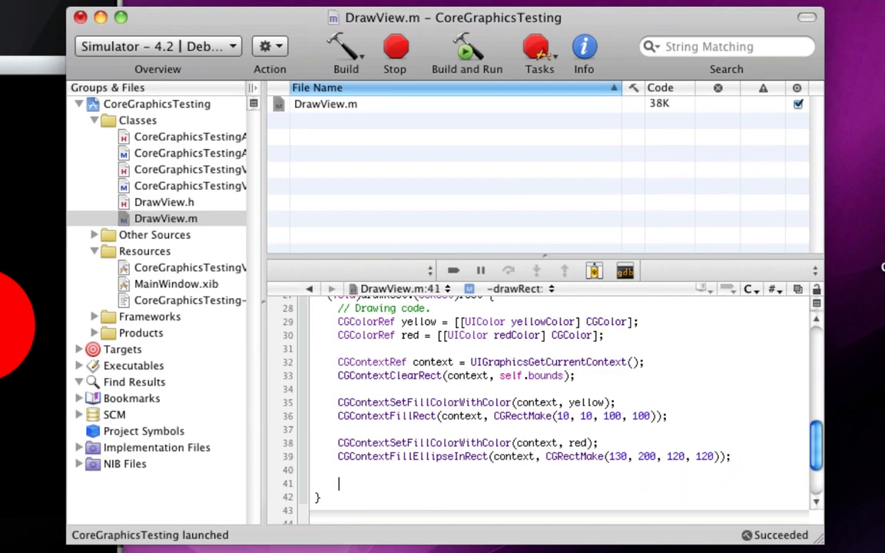
type("/ draw tryangl")
type("e")
key("Return")
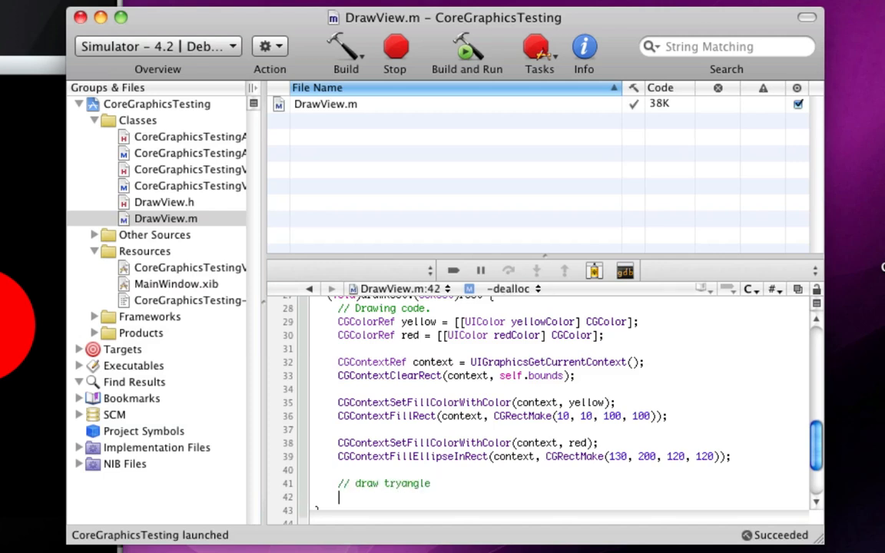
type("CGContext")
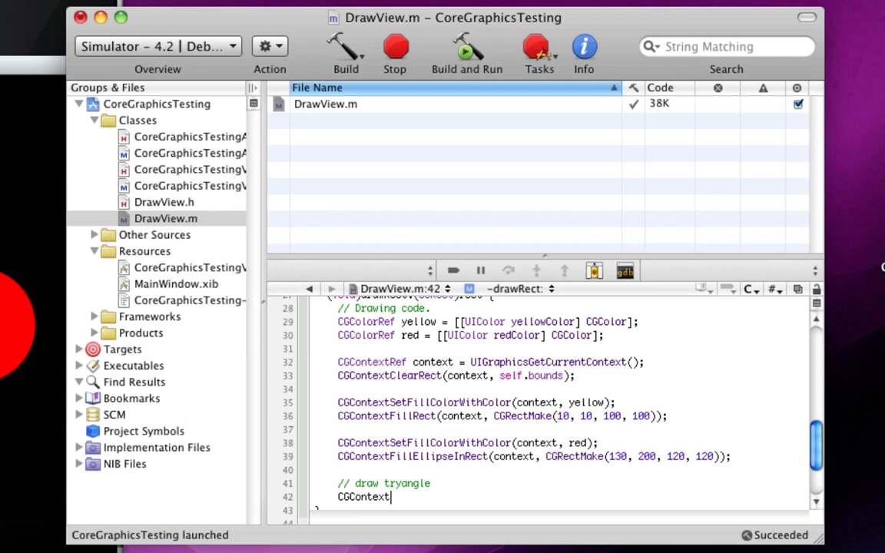
type("BeginPat")
key("Tab")
type("context")
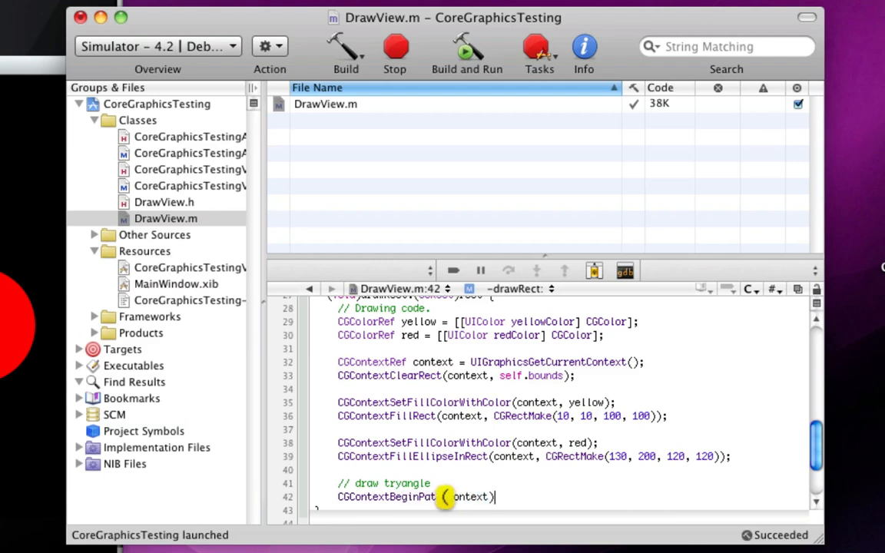
type(");")
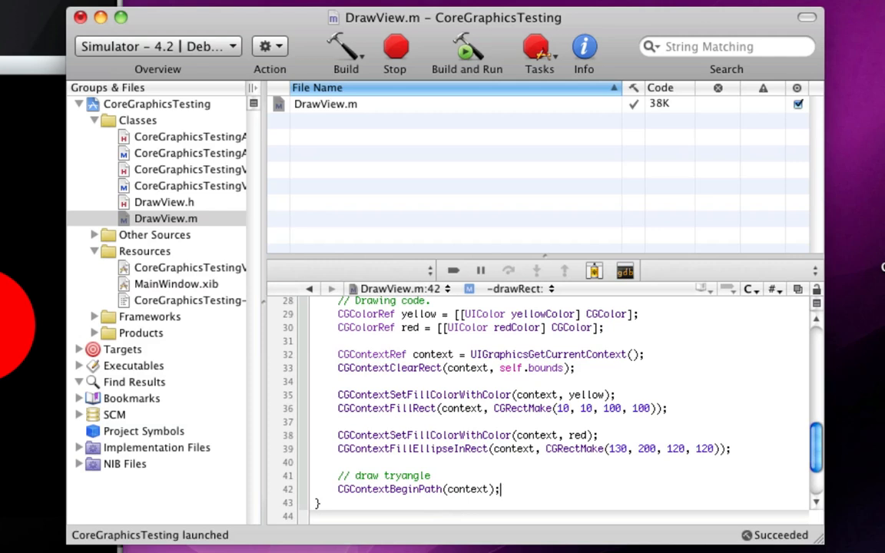
key("Return")
key("Return")
type("C")
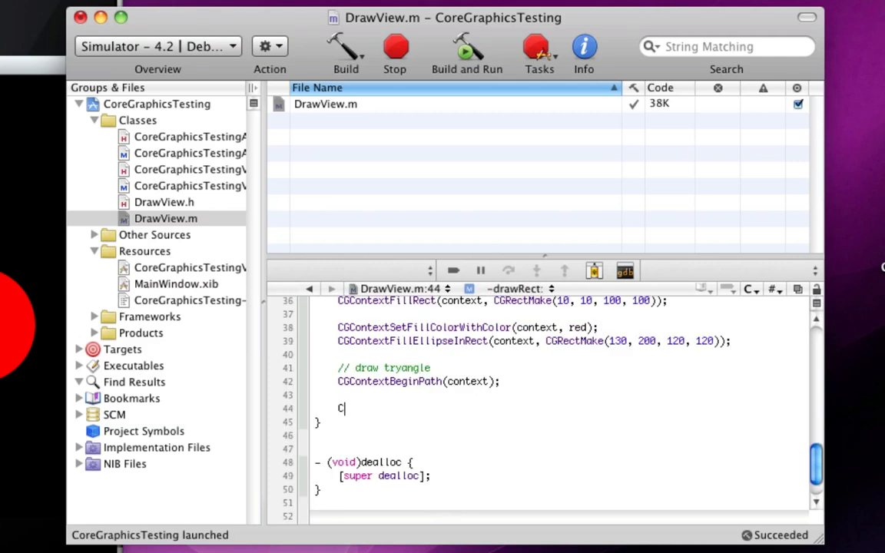
type("GContextEnd")
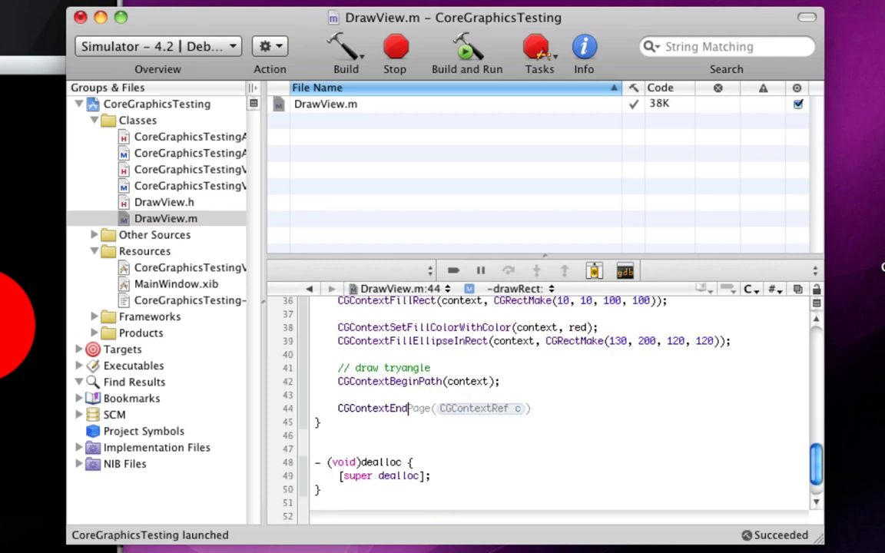
key("BackSpace")
key("BackSpace")
key("BackSpace")
type("Cl")
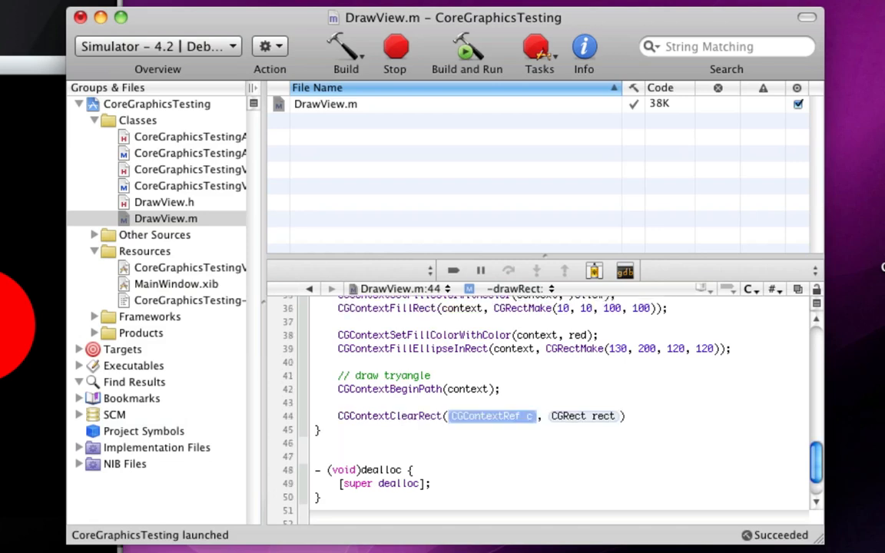
type("ontextClo")
key("Tab")
type("context")
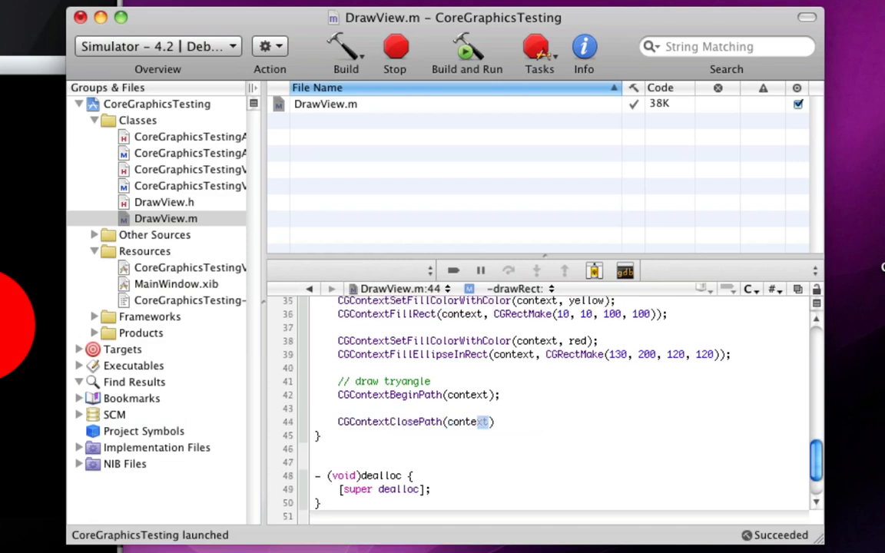
key("Return")
type(";")
key("BackSpace")
key("Return")
key("Up")
key("Up")
key("Return")
key("Return")
key("Up")
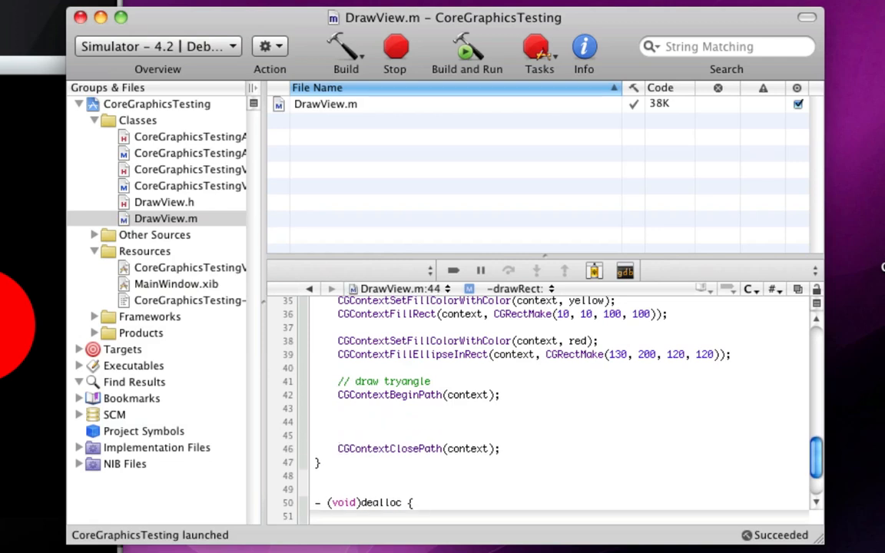
type("// give verti")
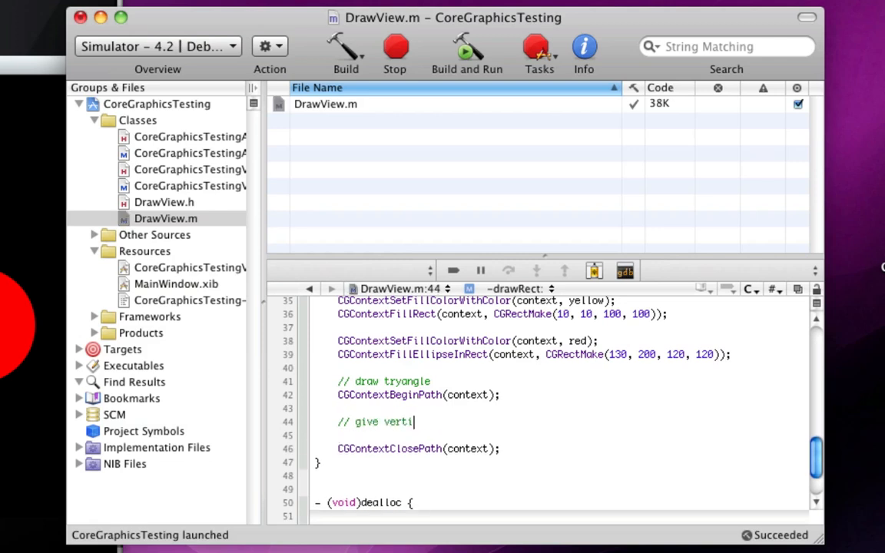
type("ces")
Start the triangle path with CGContextMoveToPoint(context, 150, 110).
key("Return")
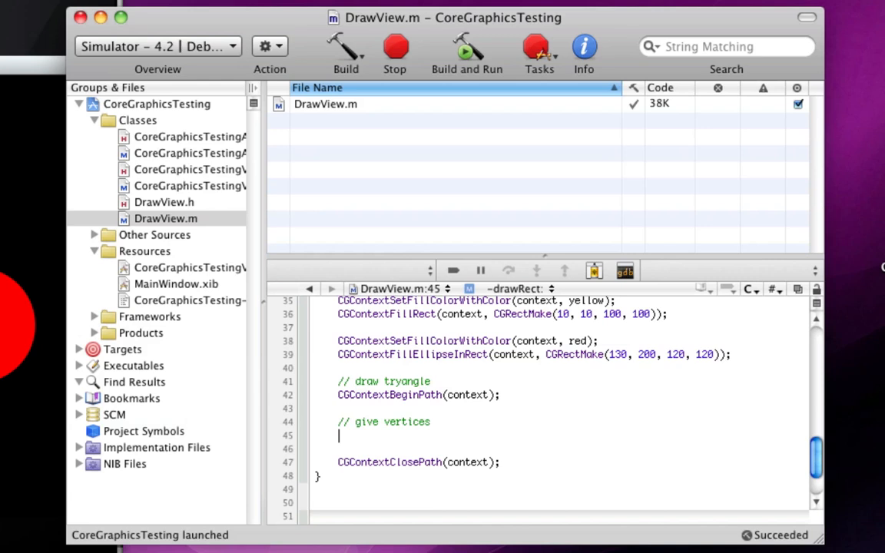
type("CGContextMove")
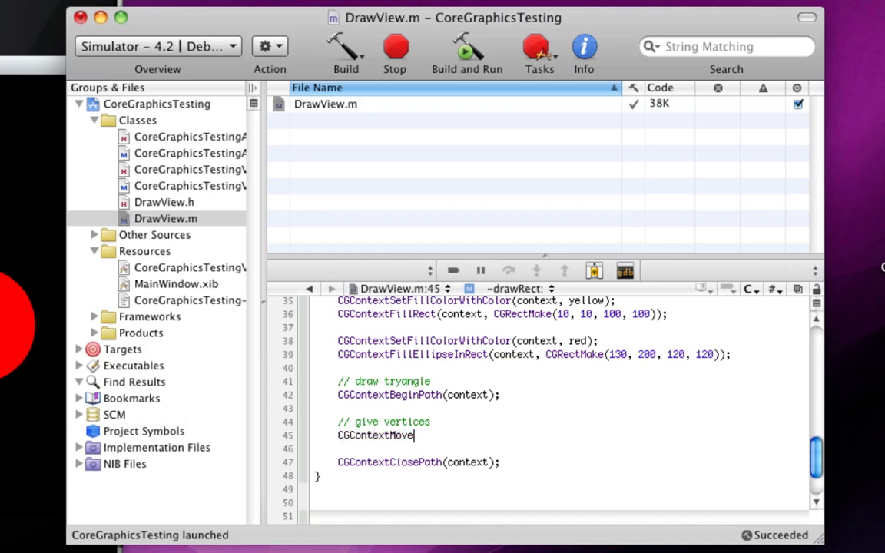
key("Tab")
type("context")
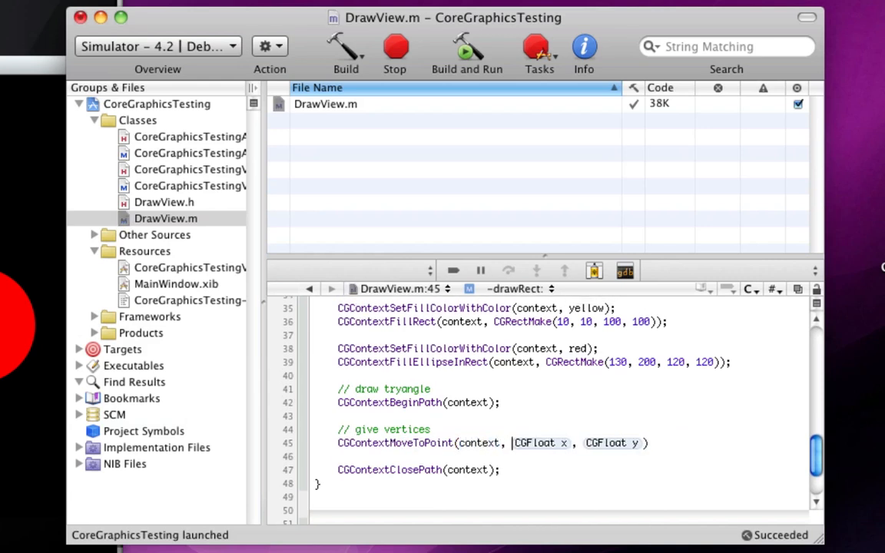
key("Tab")
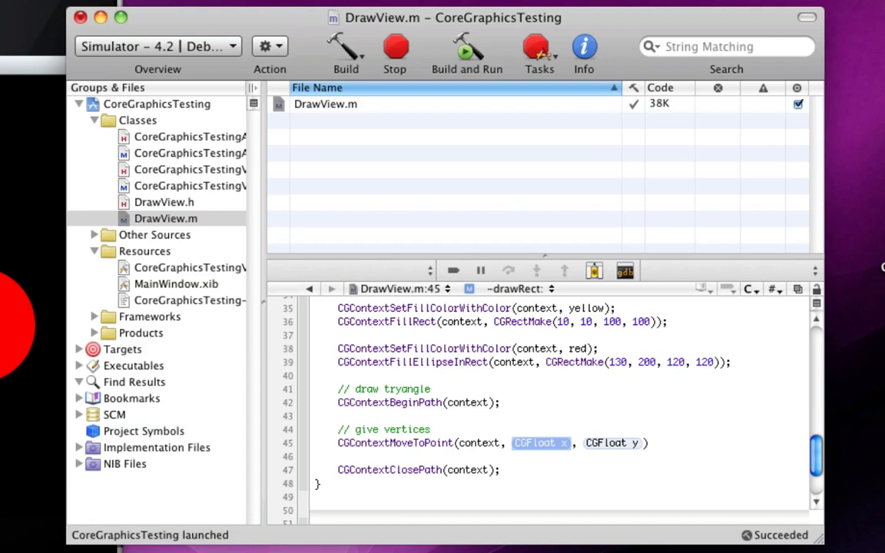
type("150")
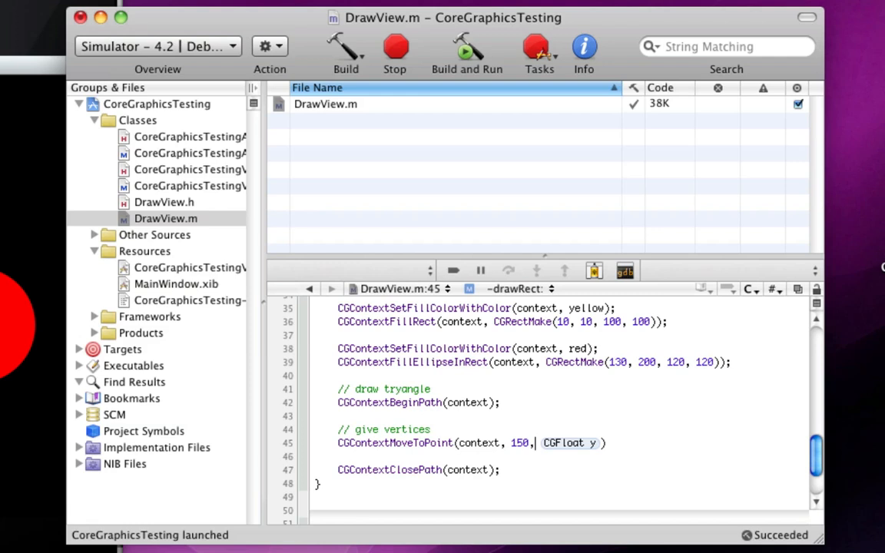
key("Tab")
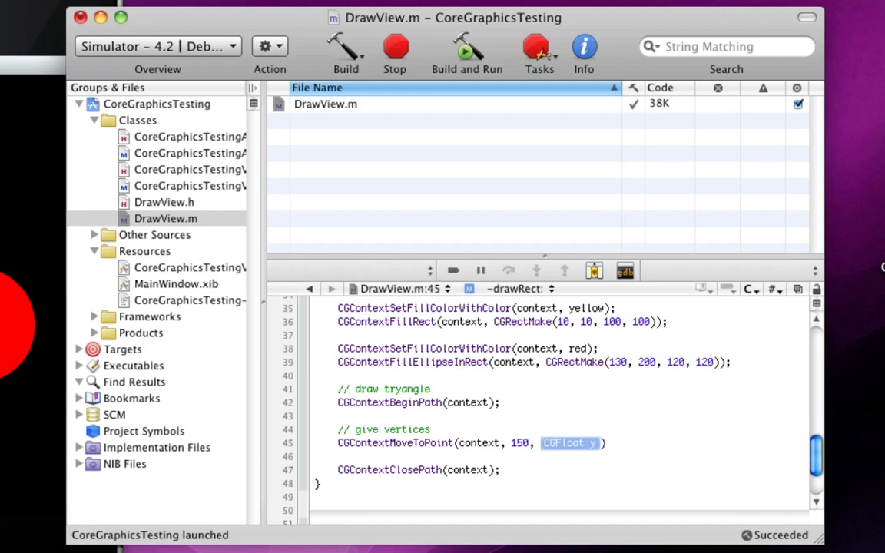
type("110)")
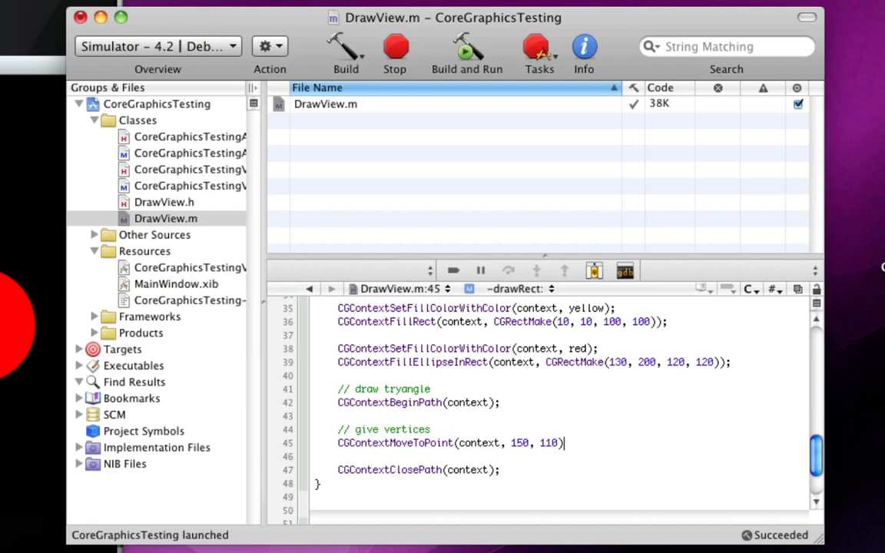
type(";")
key("Return")
type("CGC")
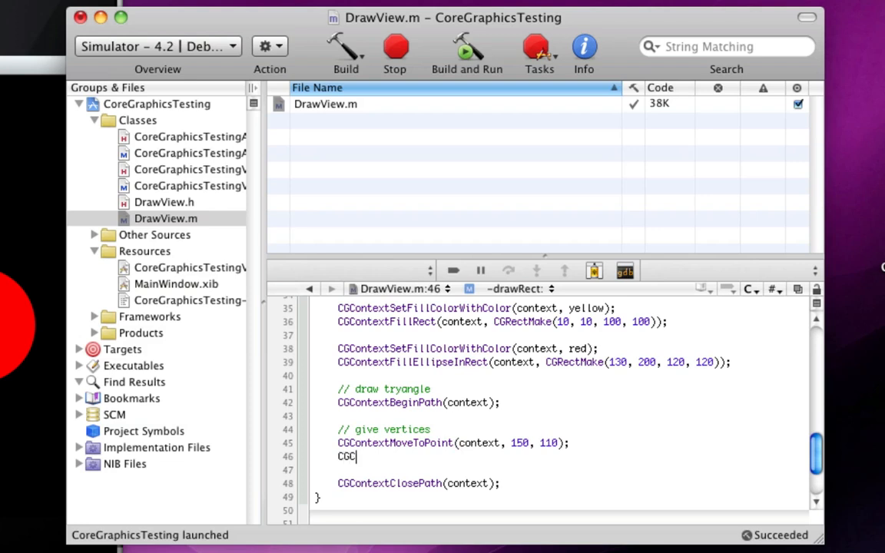
type("ontextDraw")
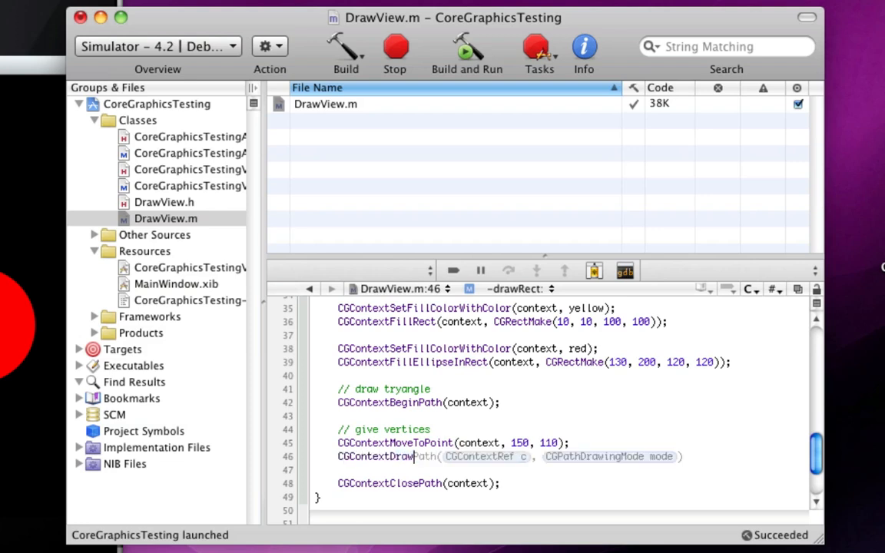
type("L")
Add CGContextAddLineToPoint calls to (200, 110) and (200, 160) before the ClosePath.
key("BackSpace")
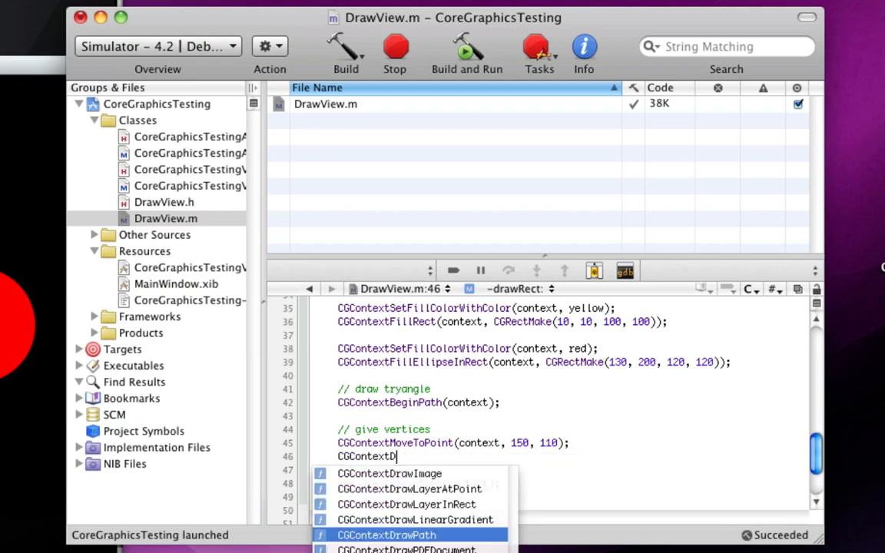
key("BackSpace")
key("BackSpace")
key("BackSpace")
type("a")
key("Down")
key("Down")
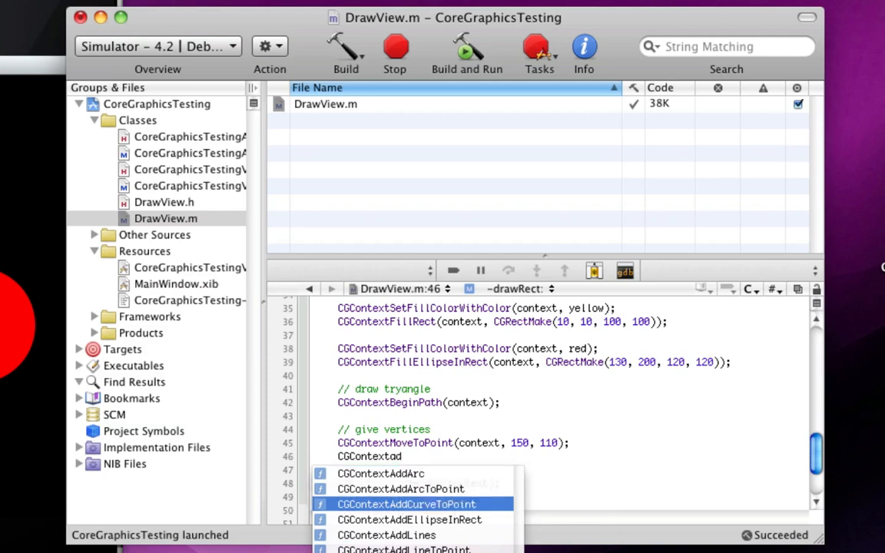
key("Down")
key("Down")
key("Down")
key("Return")
type("context, CGFloat x , CGFloat y )")
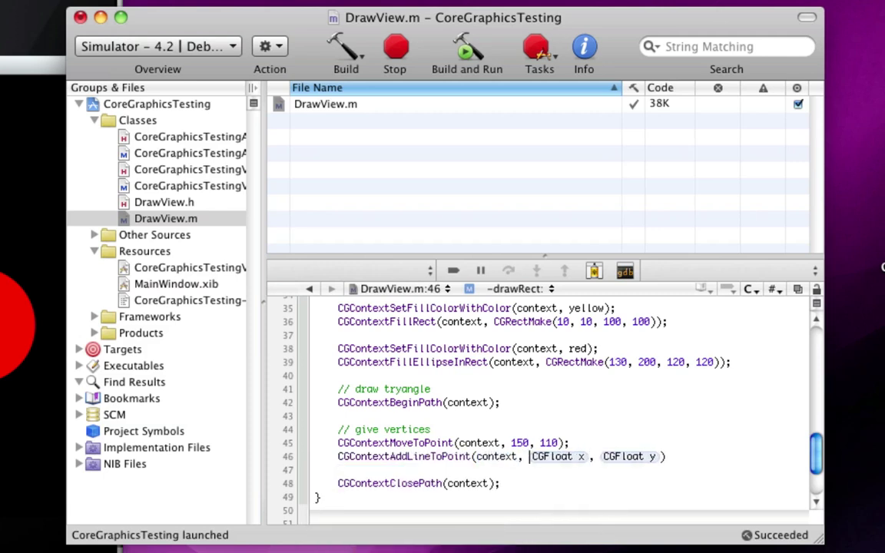
key("Tab")
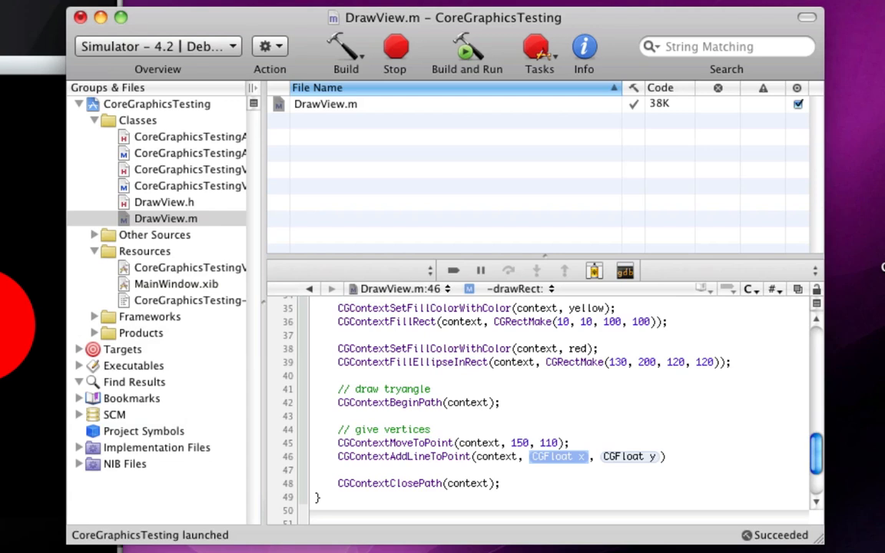
type("200")
key("Tab")
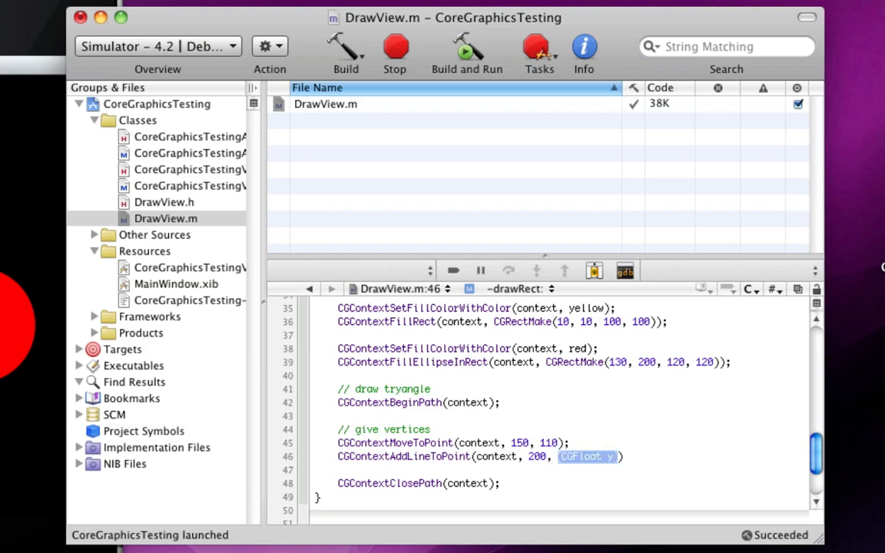
type("110);")
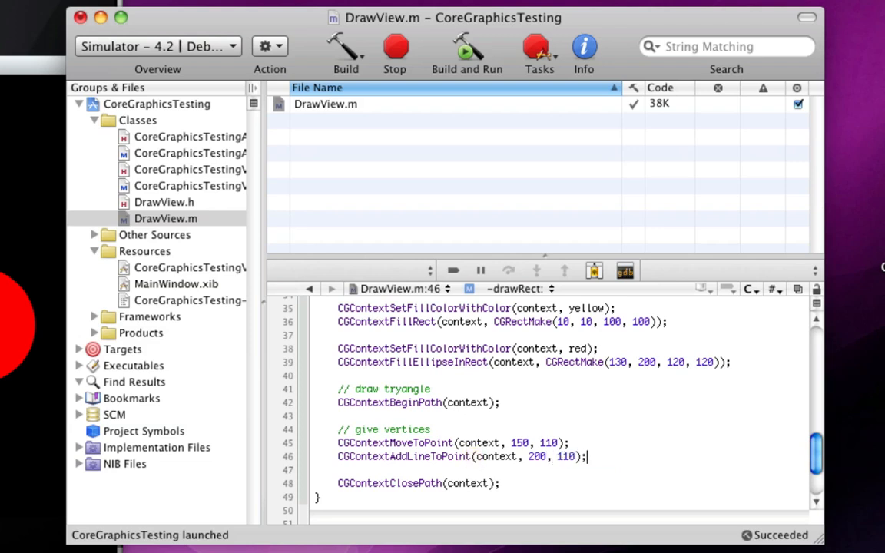
key("Return")
type("CGContext")
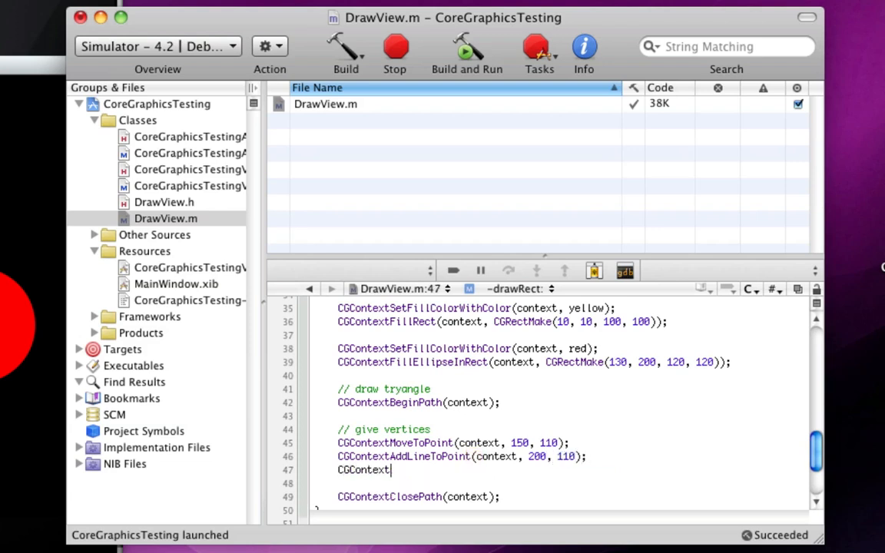
type("Add")
key("Tab")
type("context,")
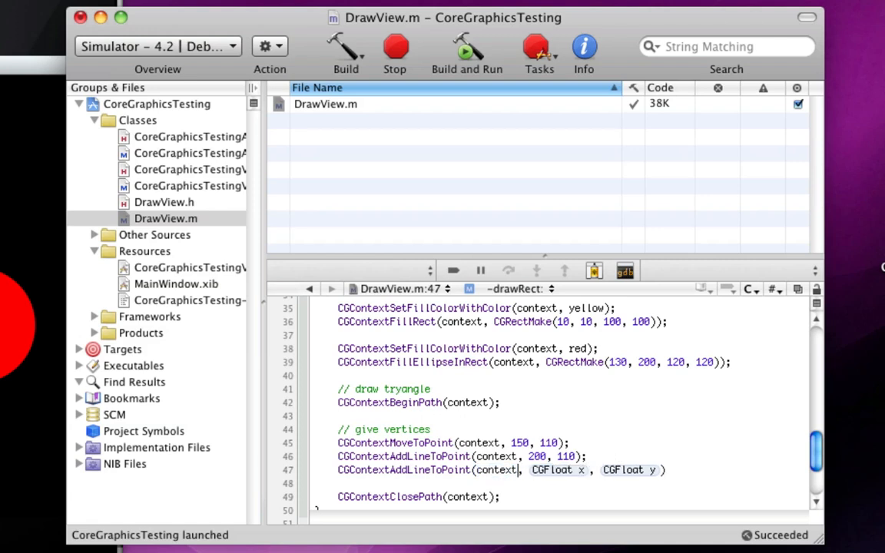
key("Tab")
type("200")
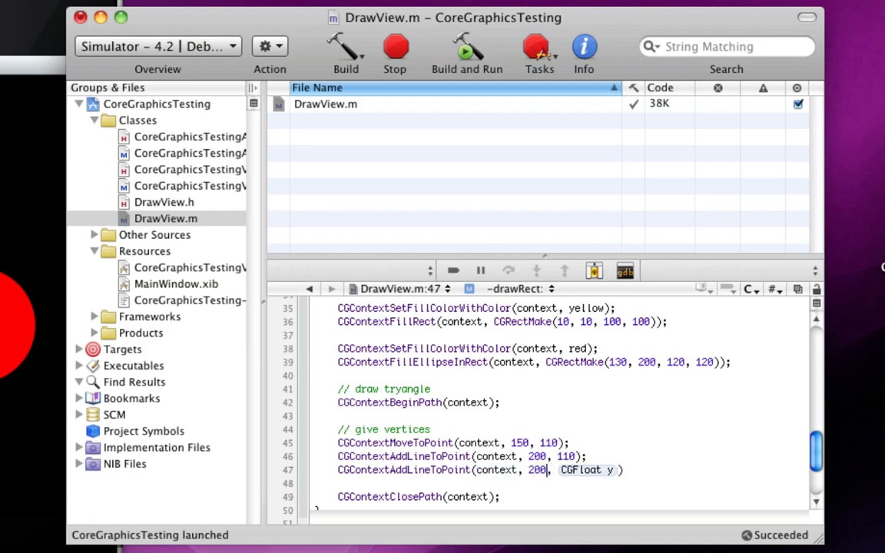
key("Tab")
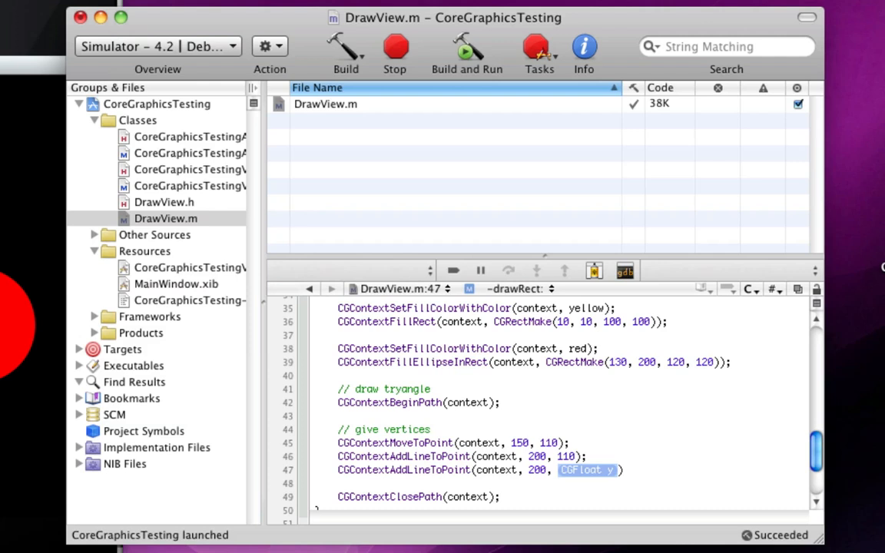
type("160")
key("Right")
type(";")
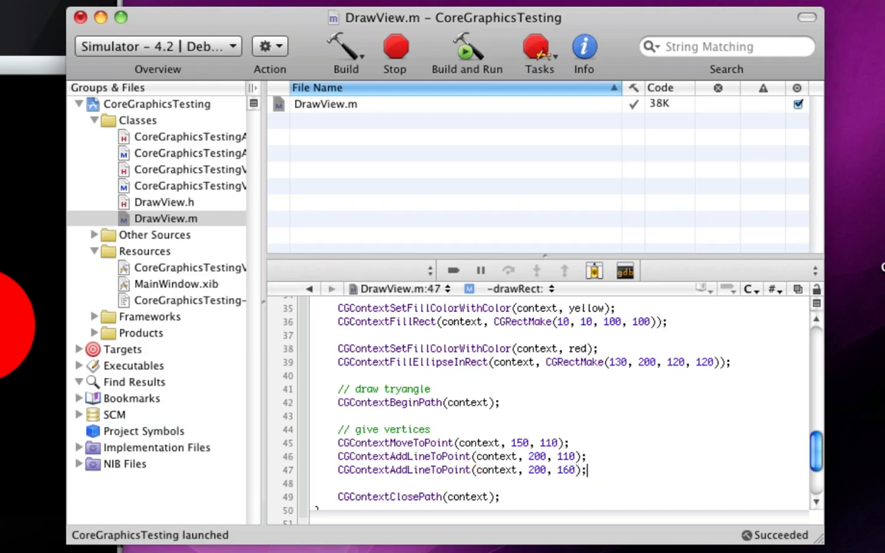
scroll(616, 470, "down", 2)
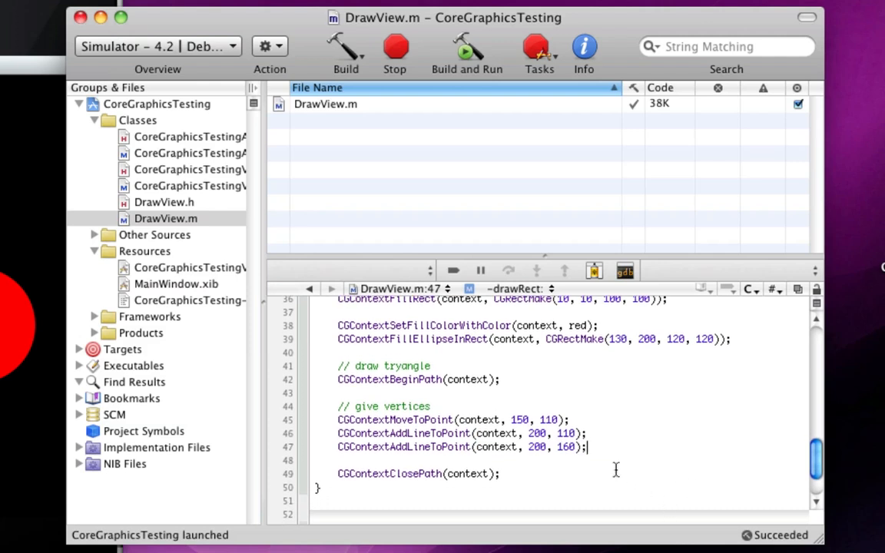
key("Down")
key("Down")
key("Down")
Add a '// fill the path' comment and CGContextFillPath(context), then build and run to show the triangle.
key("Return")
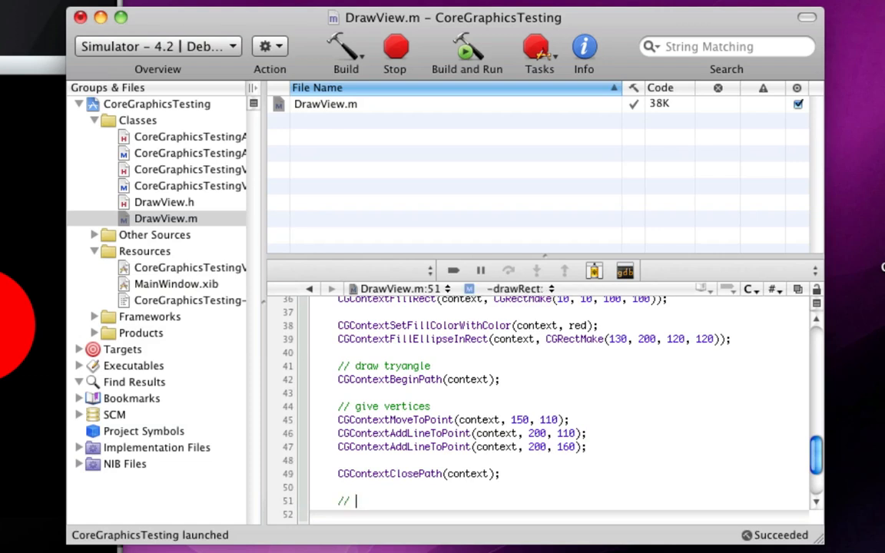
type("// fill the p")
type("ath")
key("Return")
type("CGConte")
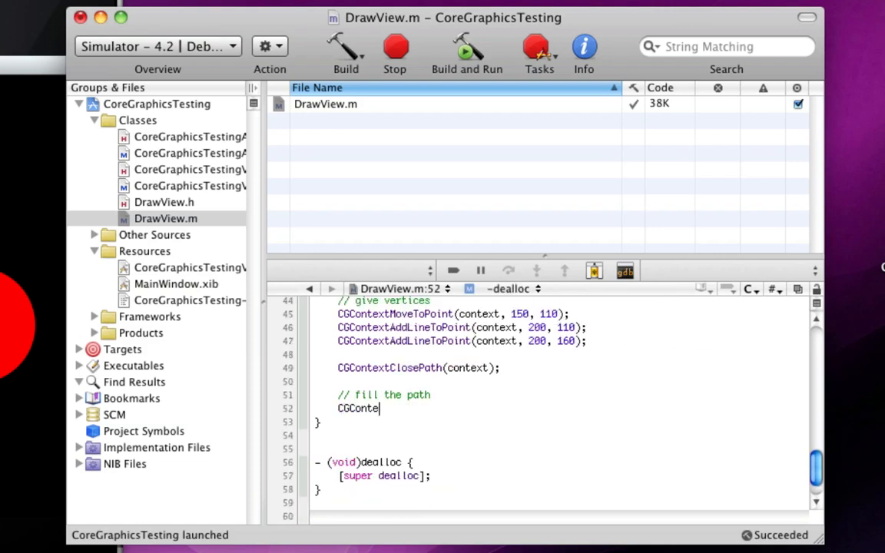
type("xtFill")
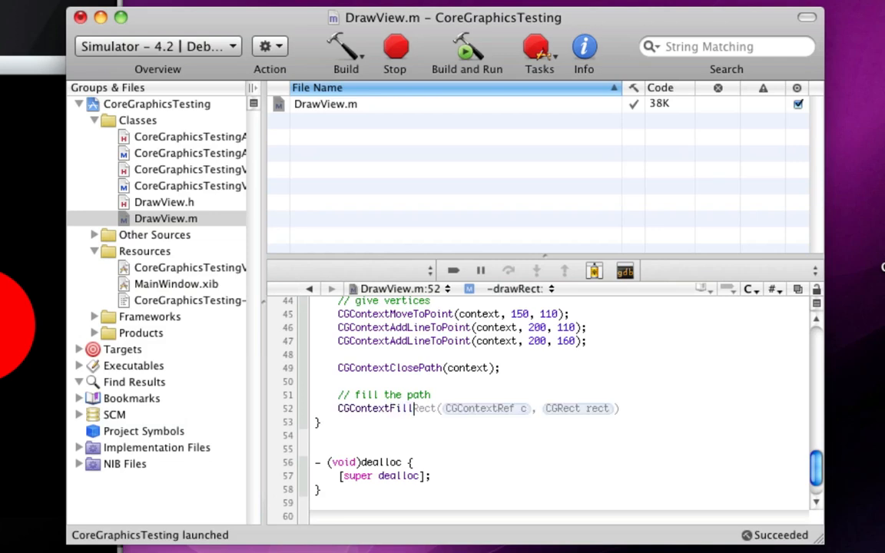
type("P")
key("Tab")
type("context")
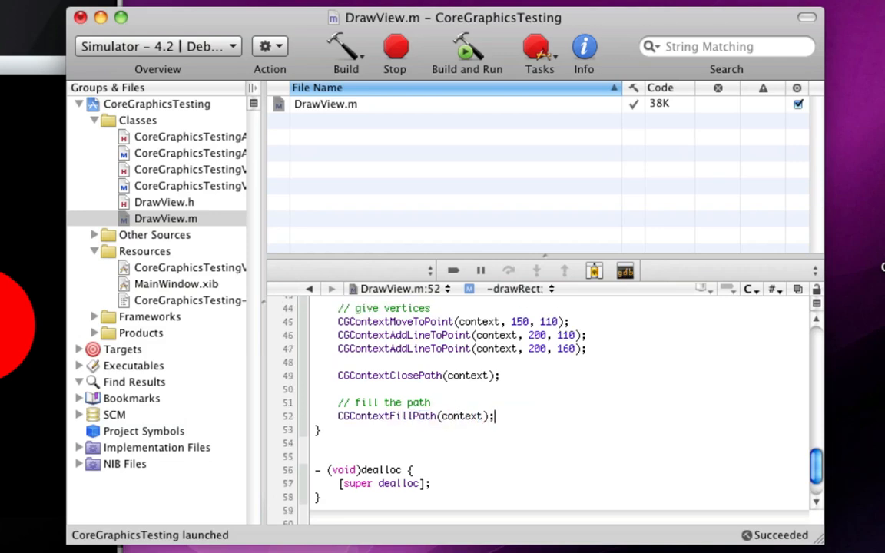
type(");")
key("super+Return")
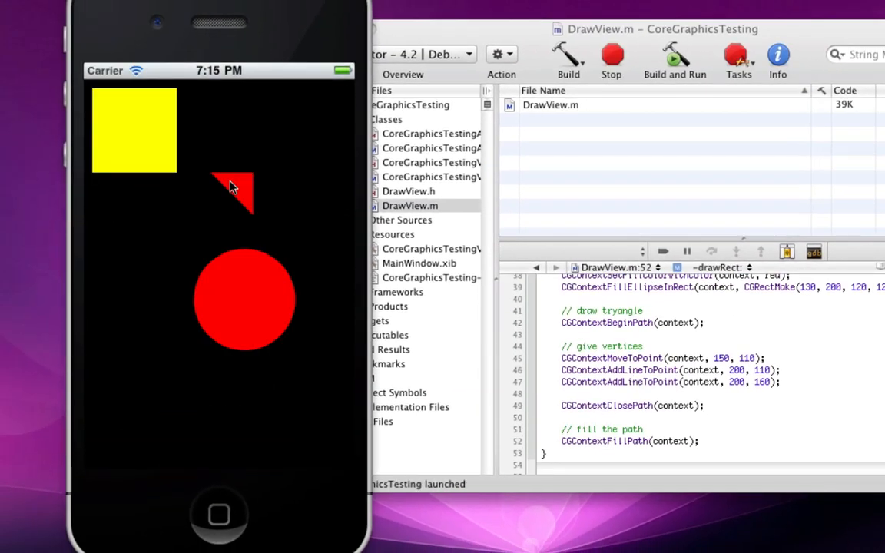
left_click(678, 384)
scroll(677, 384, "up", 3)
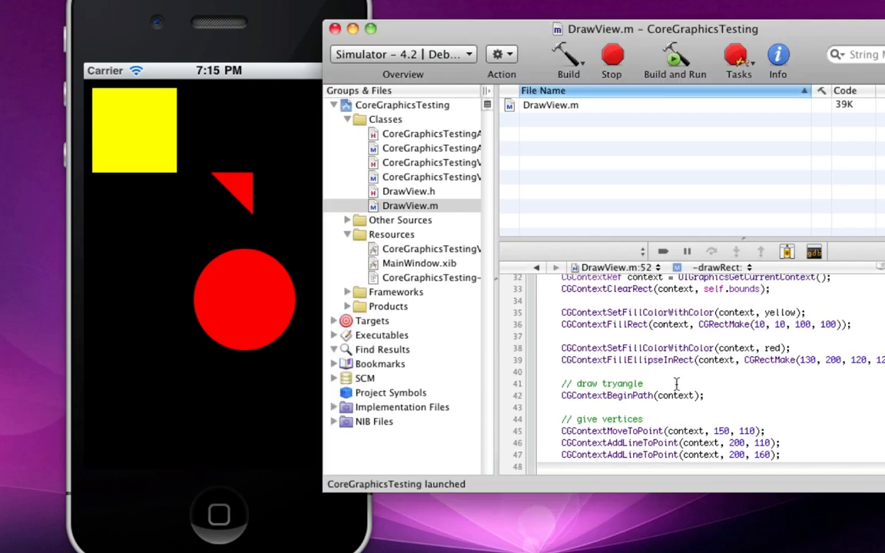
scroll(676, 384, "down", 2)
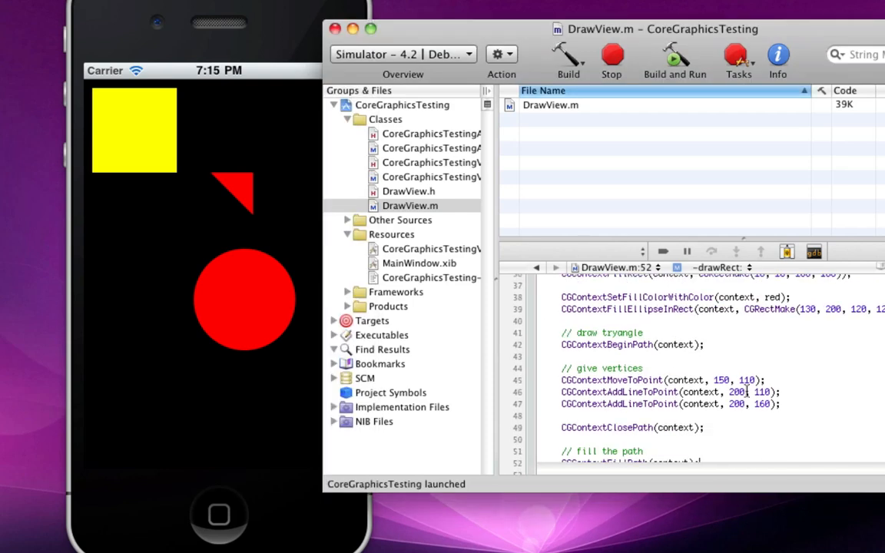
scroll(746, 391, "up", 2)
scroll(738, 384, "down", 3)
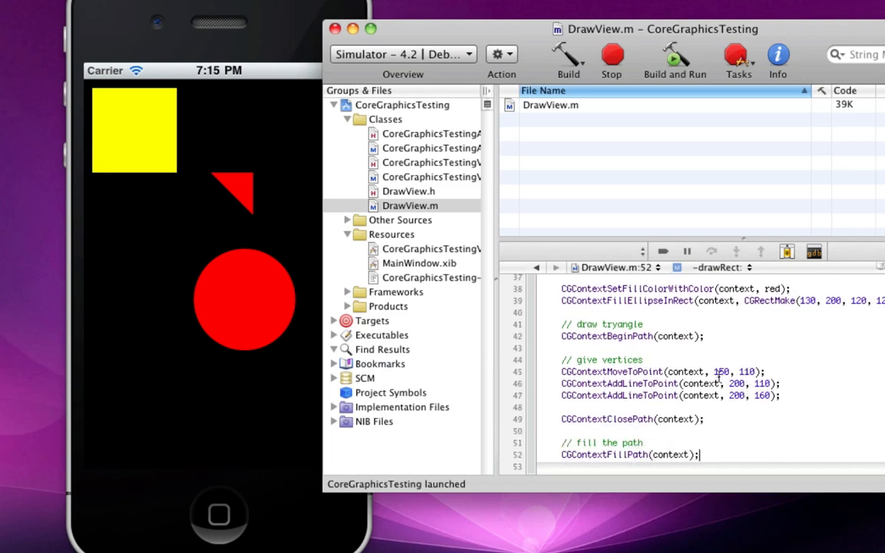
left_click_drag(726, 371, 726, 361)
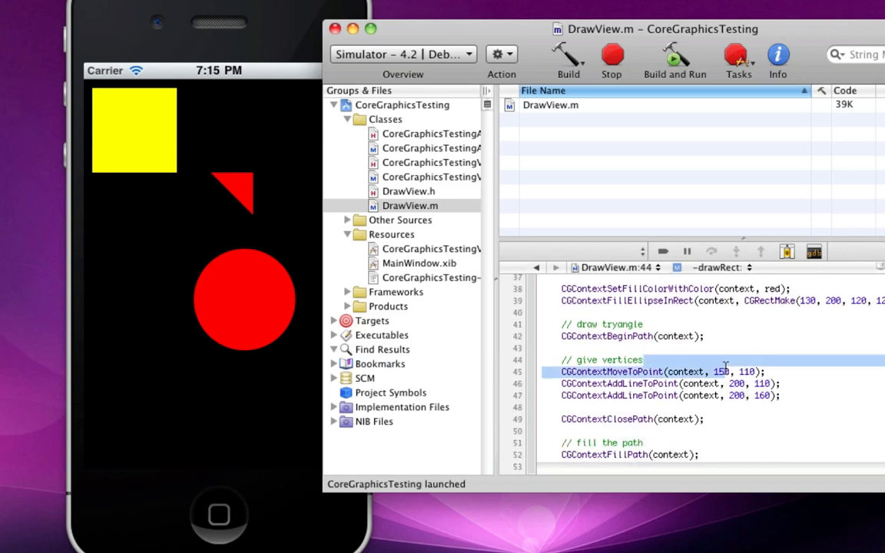
left_click(723, 371)
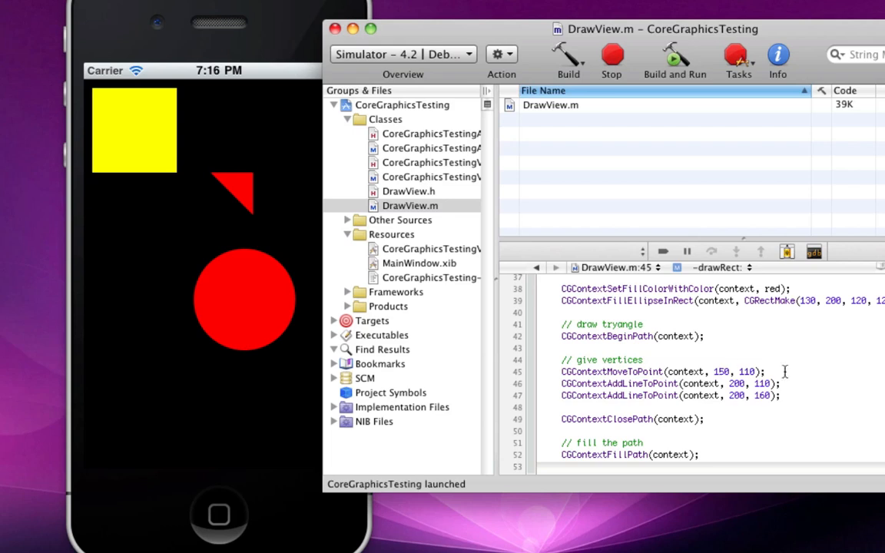
scroll(784, 371, "down", 3)
Insert CGContextSetFillColorWithColor(context, redColor) before the fill call and build, hitting an error.
left_click(645, 388)
key("Return")
type("C")
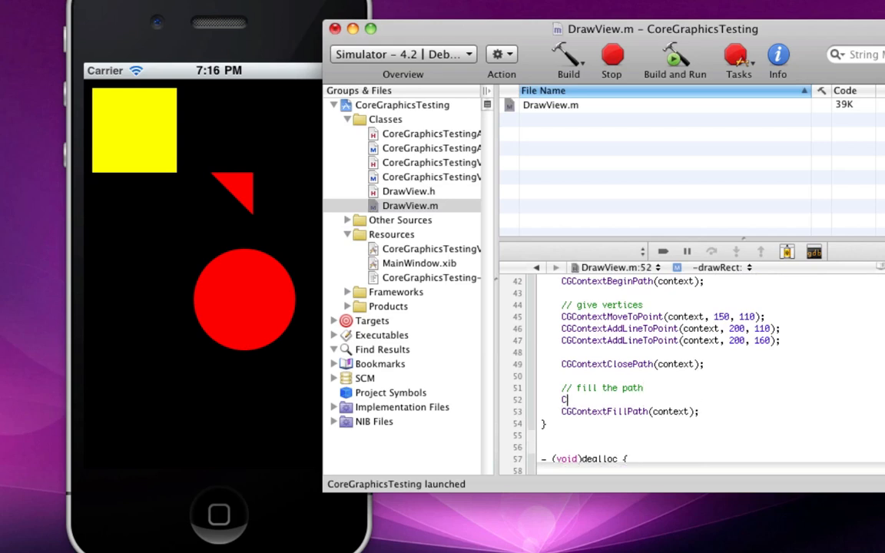
type("GContex")
type("tSetFill")
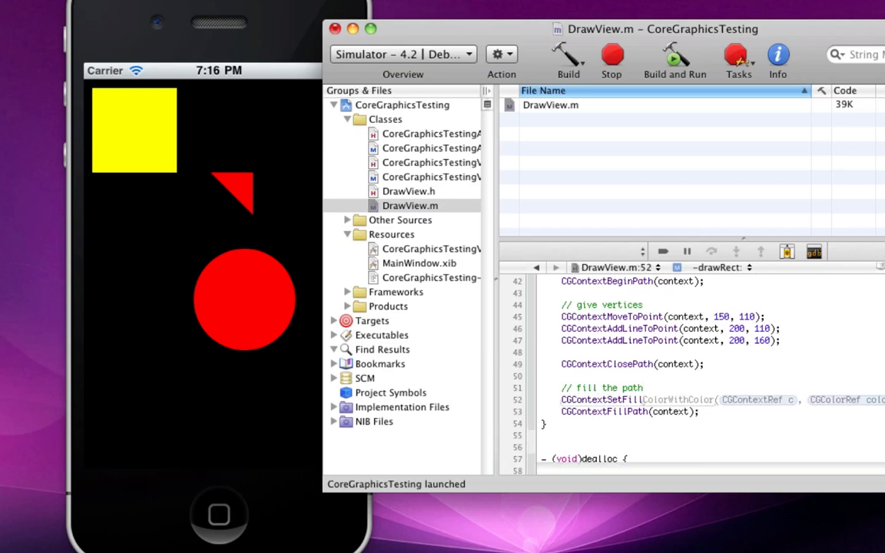
key("Tab")
type("context")
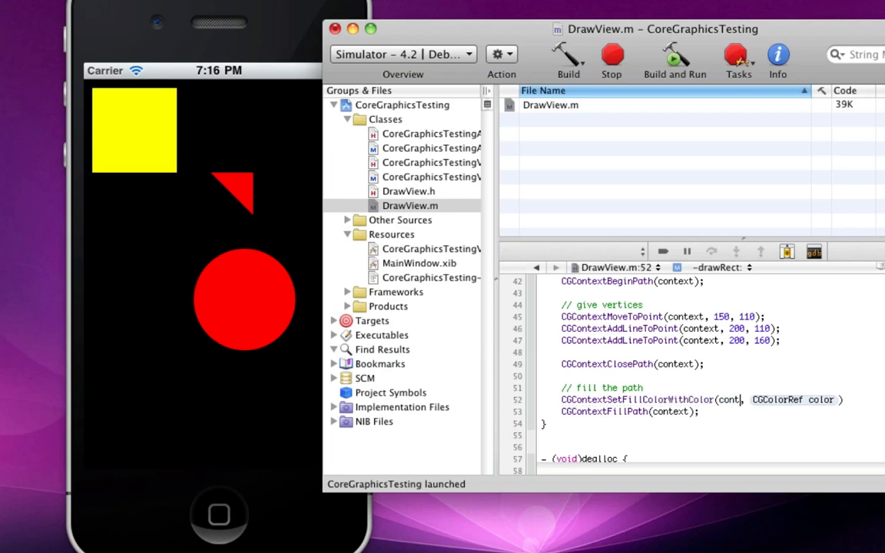
key("Tab")
type("redColor")
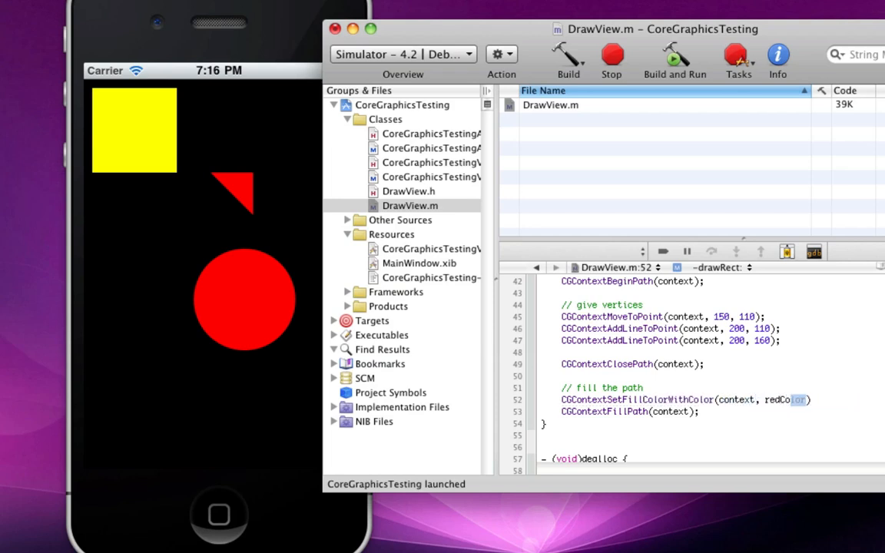
key("End")
type(";")
left_click(674, 58)
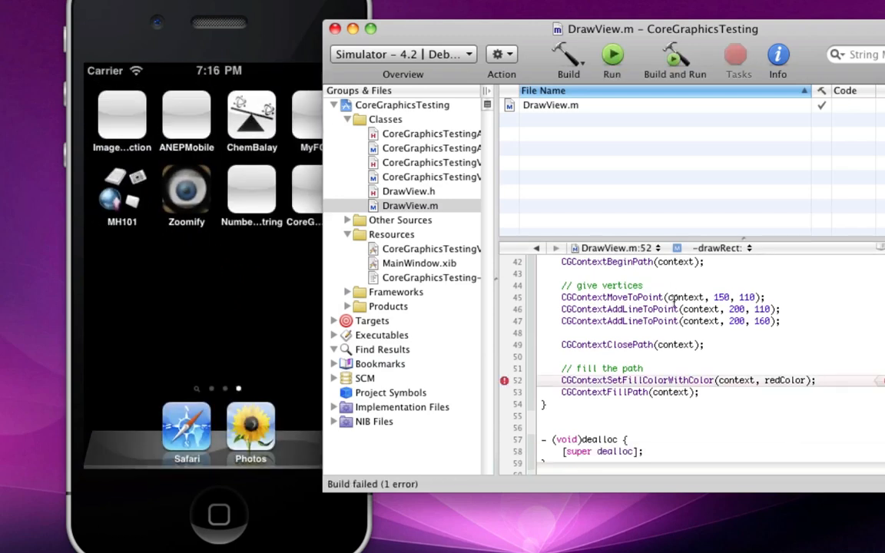
Replace redColor with the red variable and rebuild so the red triangle appears.
double_click(781, 380)
type("red")
left_click(674, 56)
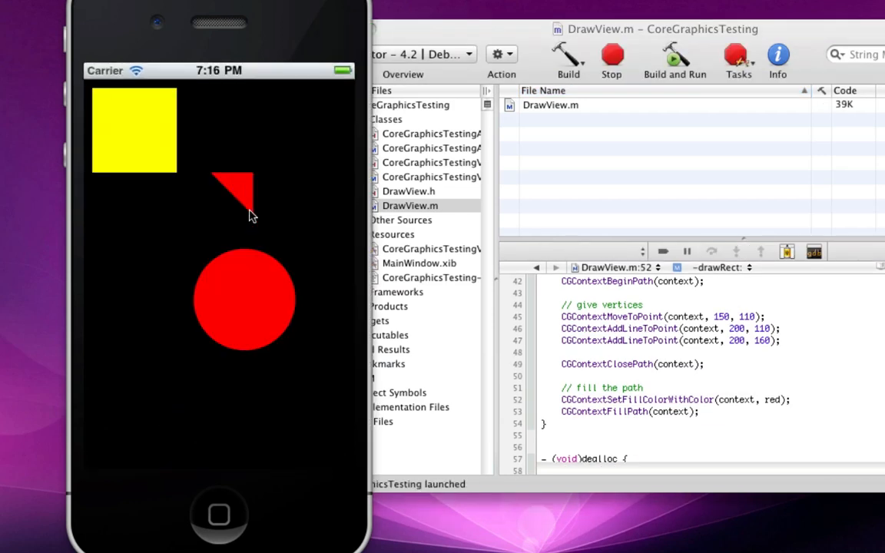
left_click(660, 304)
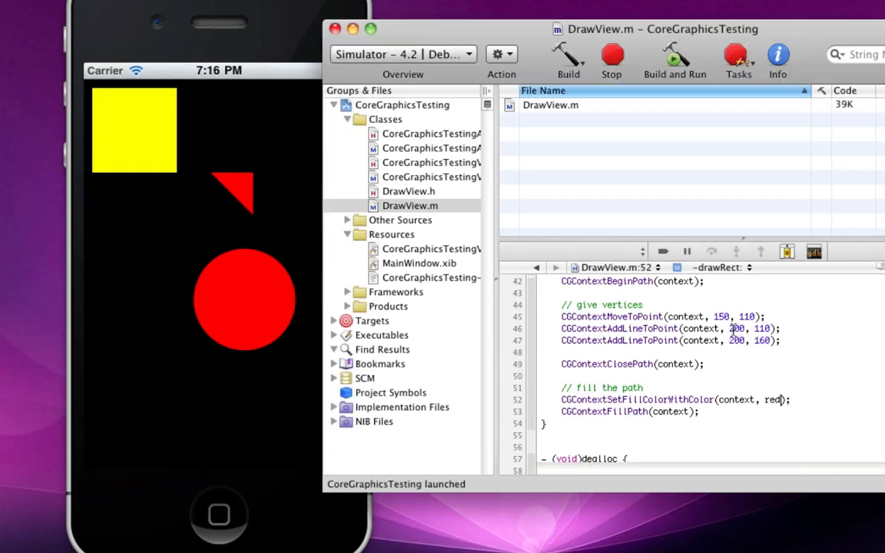
scroll(778, 327, "up", 6)
Declare CGColorRef blue = [[UIColor blueColor] CGColor] after the red colour line.
left_click(796, 334)
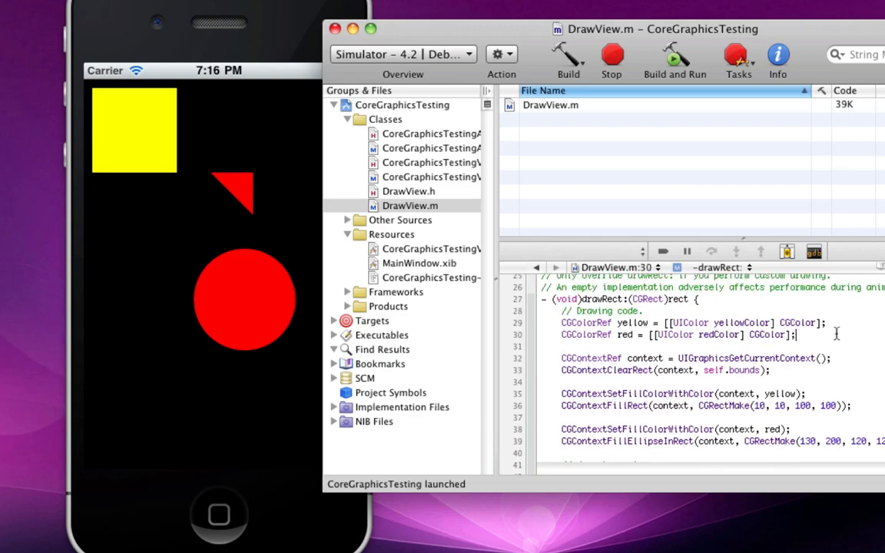
key("Return")
type("\\")
type("GColorRef ")
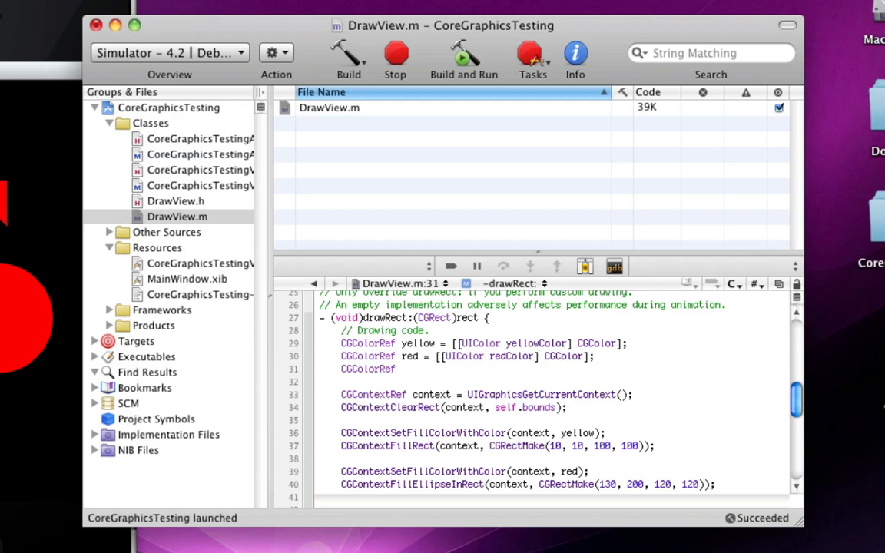
type("blue = [[UICo")
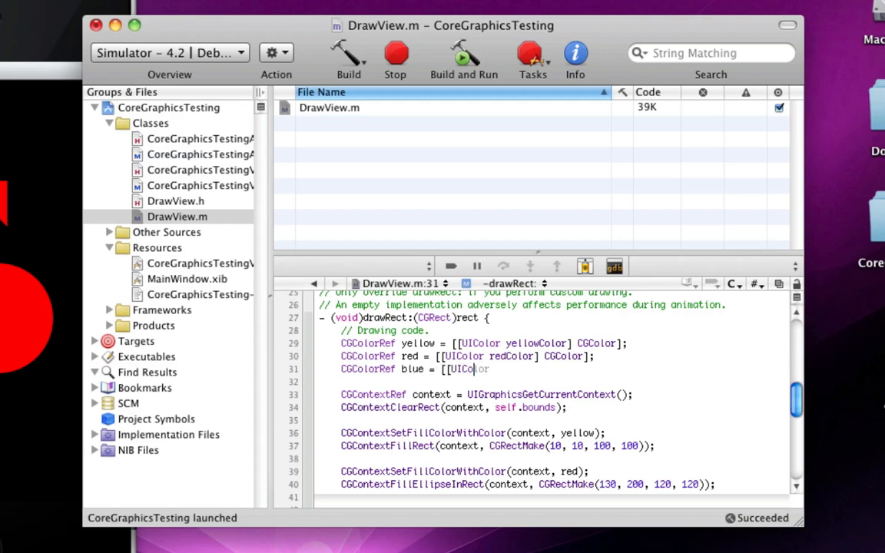
type("lor blue")
key("Tab")
type("] C")
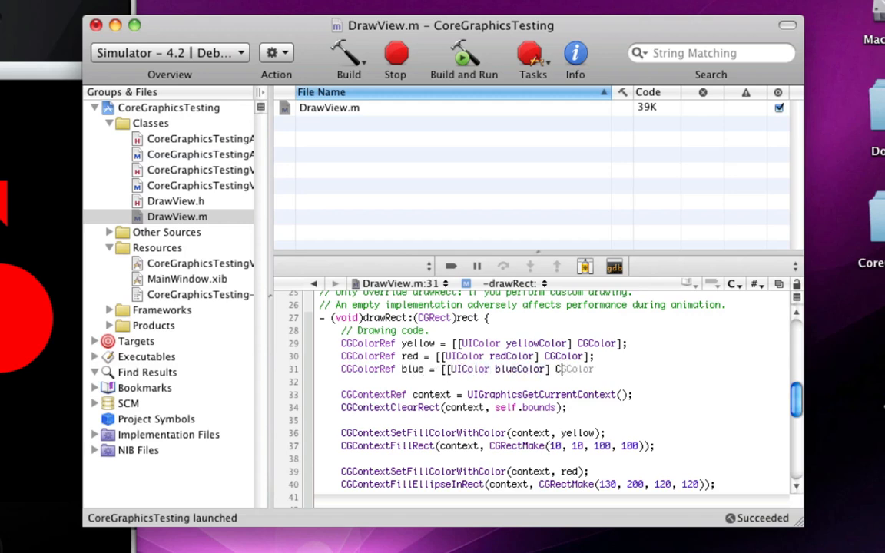
key("Tab")
type("];")
scroll(538, 384, "down", 10)
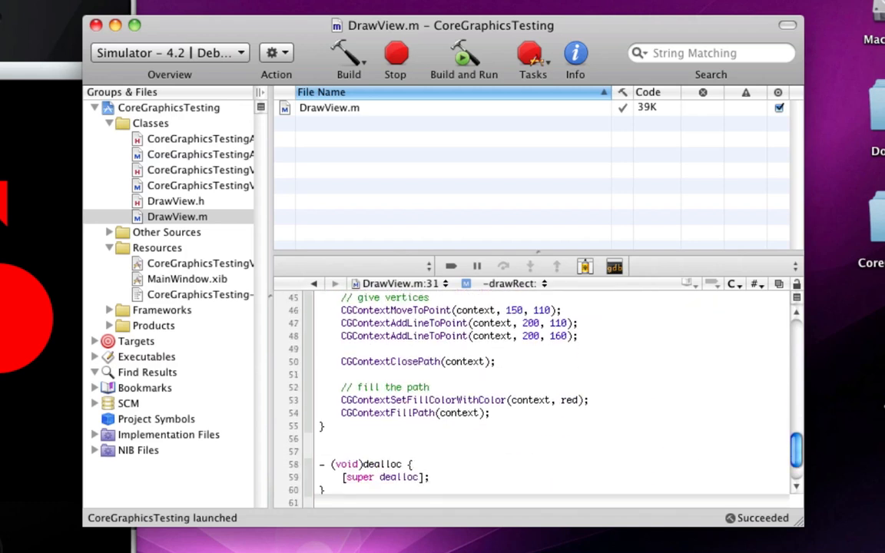
Change the triangle's fill argument from red to blue and rerun to show a blue triangle.
left_click(586, 400)
double_click(569, 399)
type("blue")
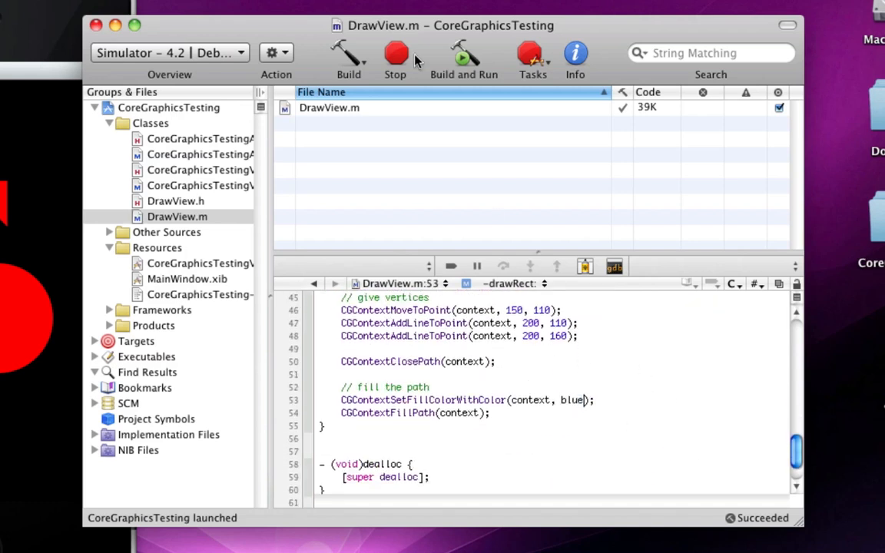
left_click(533, 54)
left_click(464, 53)
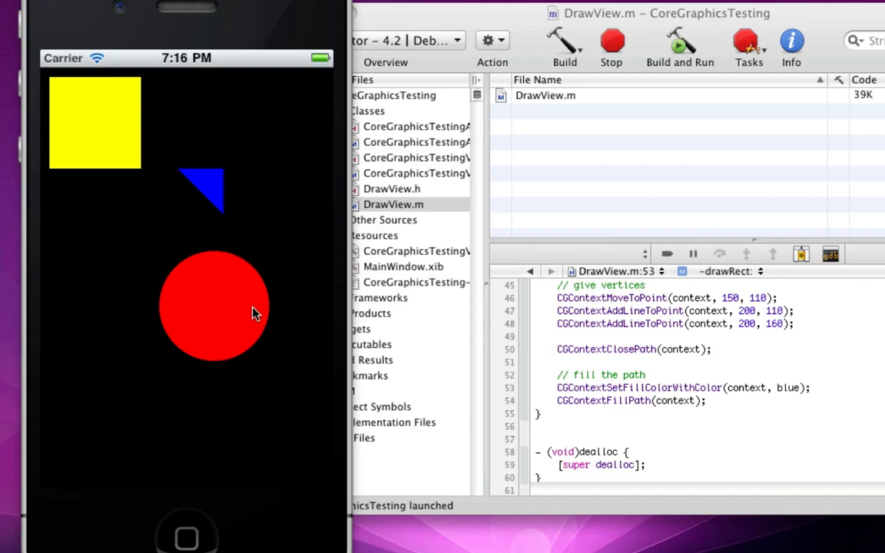
left_click(702, 355)
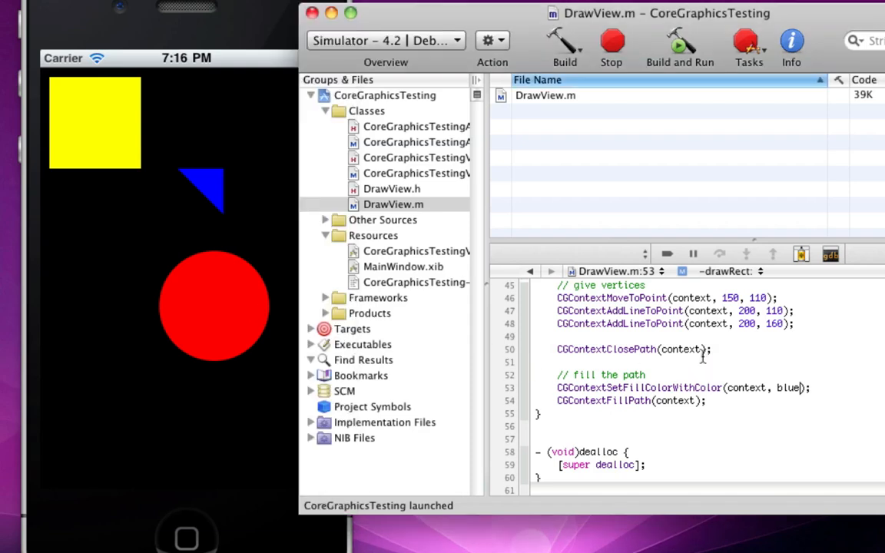
scroll(702, 356, "up", 2)
left_click(719, 378)
key("Return")
key("Return")
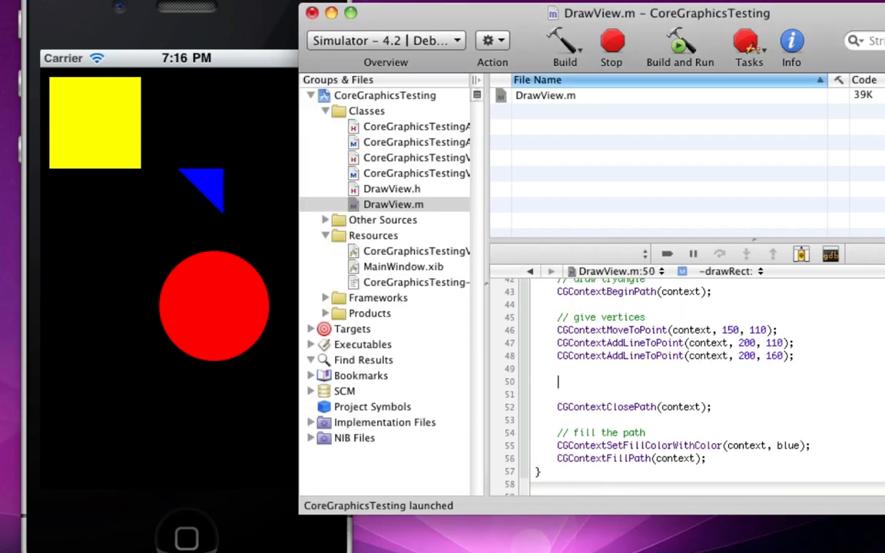
key("BackSpace")
key("BackSpace")
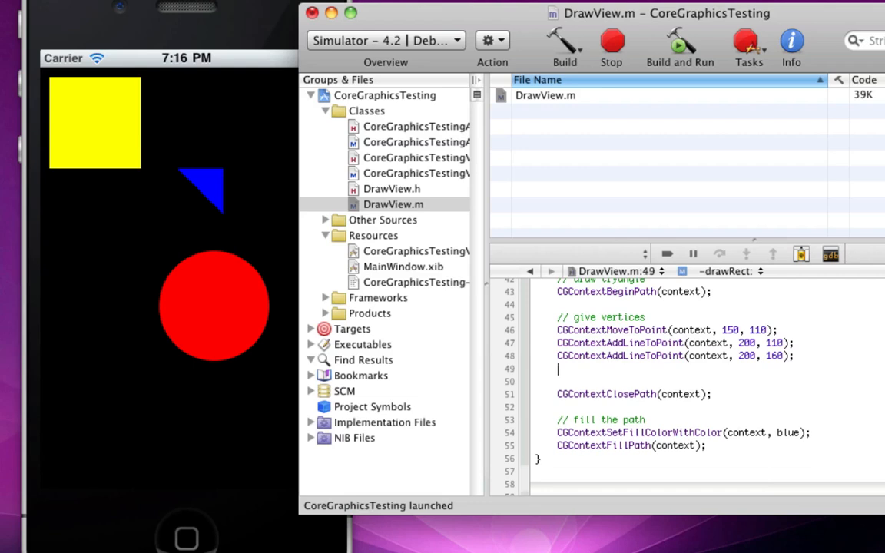
key("BackSpace")
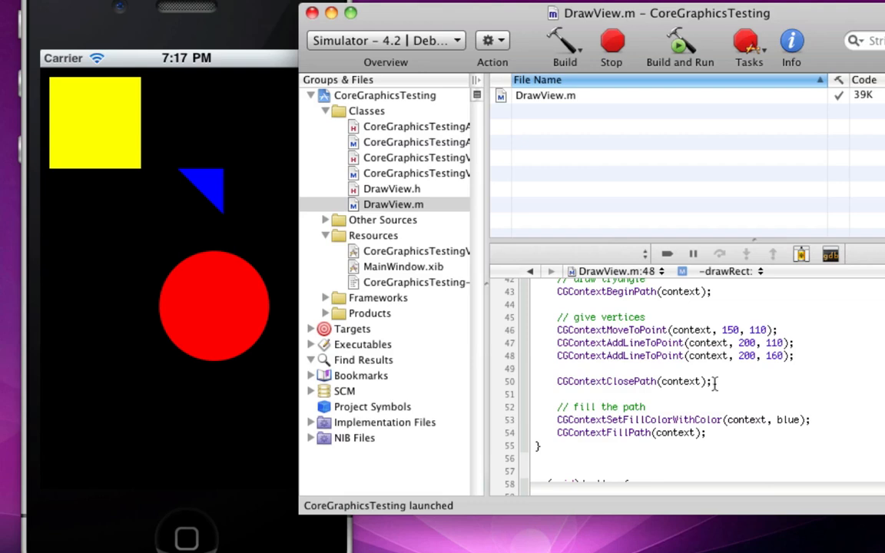
left_click_drag(707, 434, 543, 285)
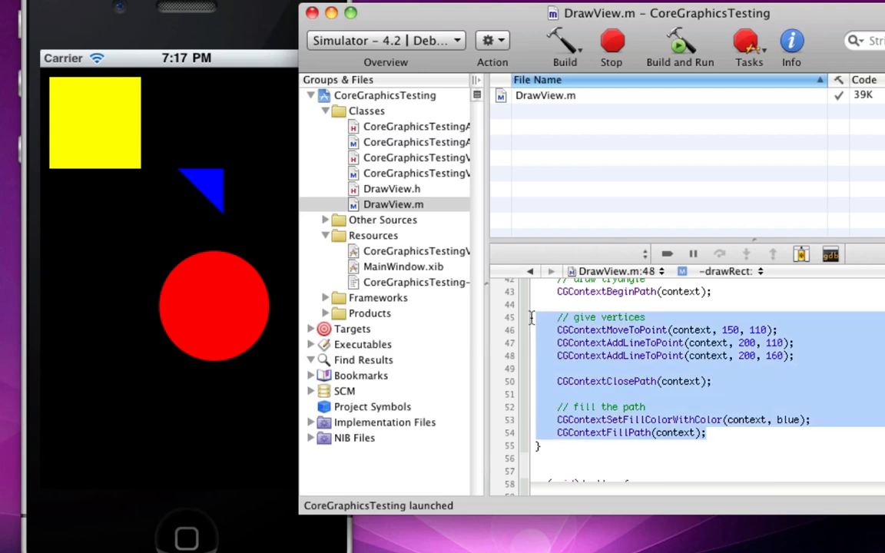
Paste a copy of the triangle block below it and rename its comment to a curve.
left_click(742, 450)
key("Return")
key("super+v")
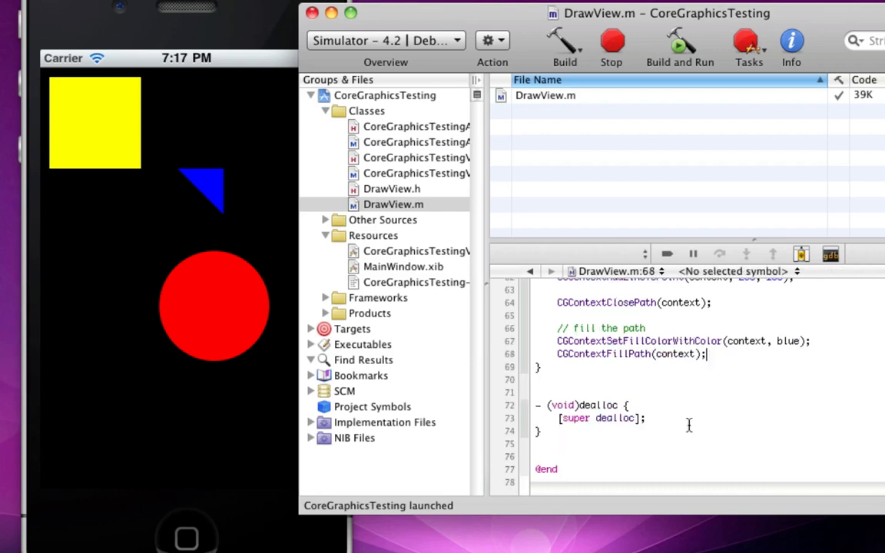
scroll(689, 425, "up", 2)
scroll(690, 425, "up", 2)
double_click(627, 327)
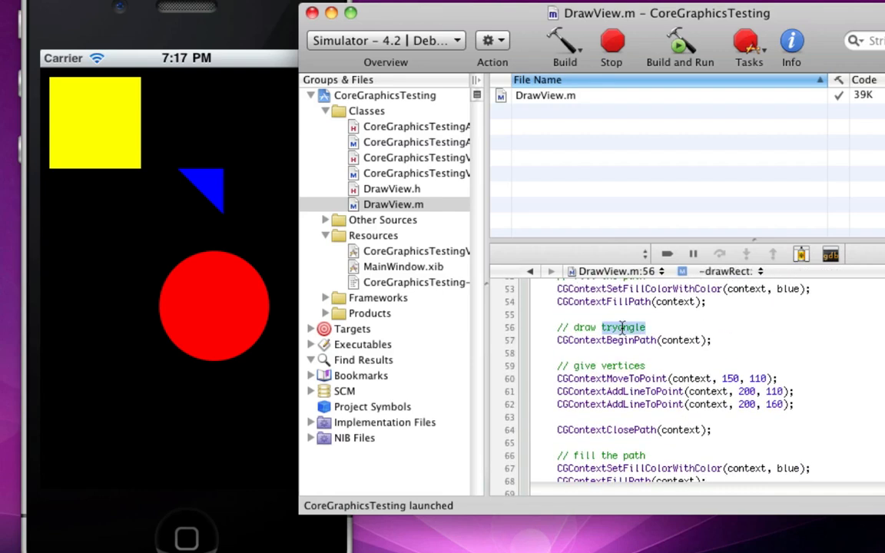
type("curve")
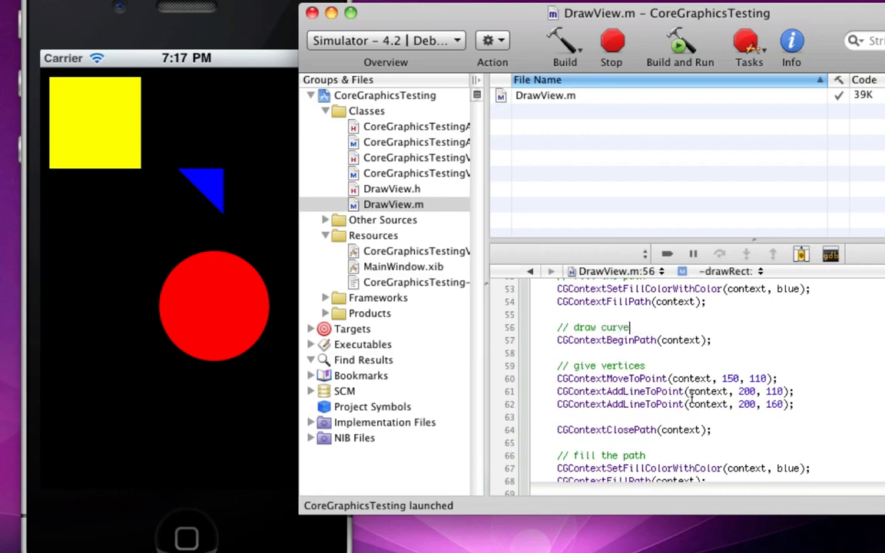
Change the copied vertices to start at (10, 300) with second and third x values 12 and 14.
double_click(731, 377)
key("Right")
key("Right")
key("shift+alt+Right")
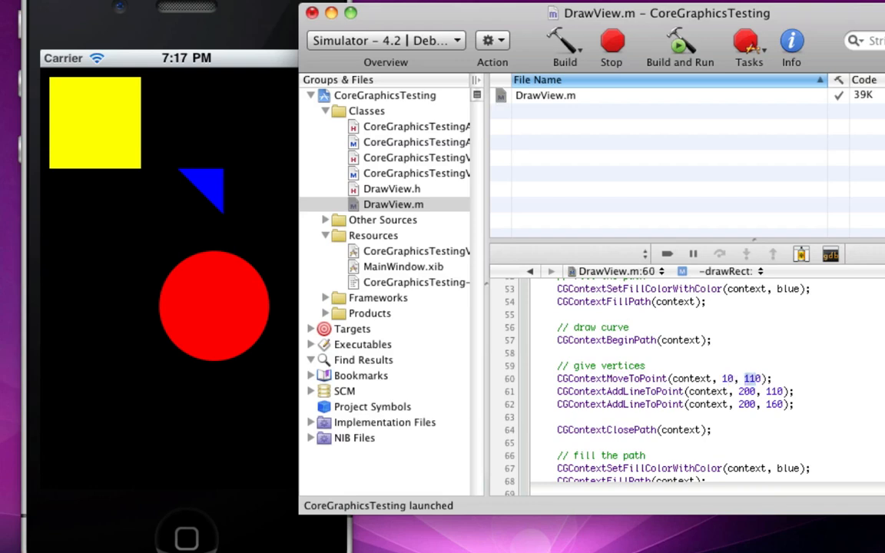
type("300")
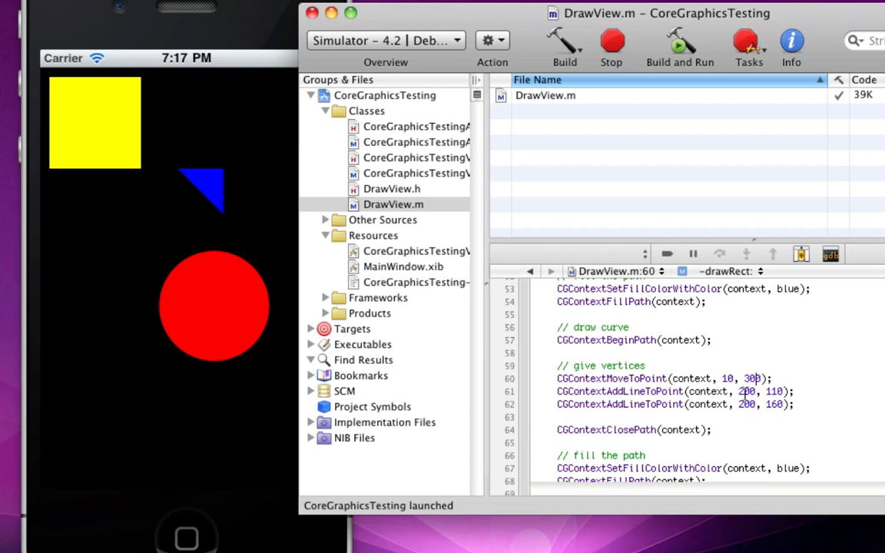
double_click(747, 392)
type("10")
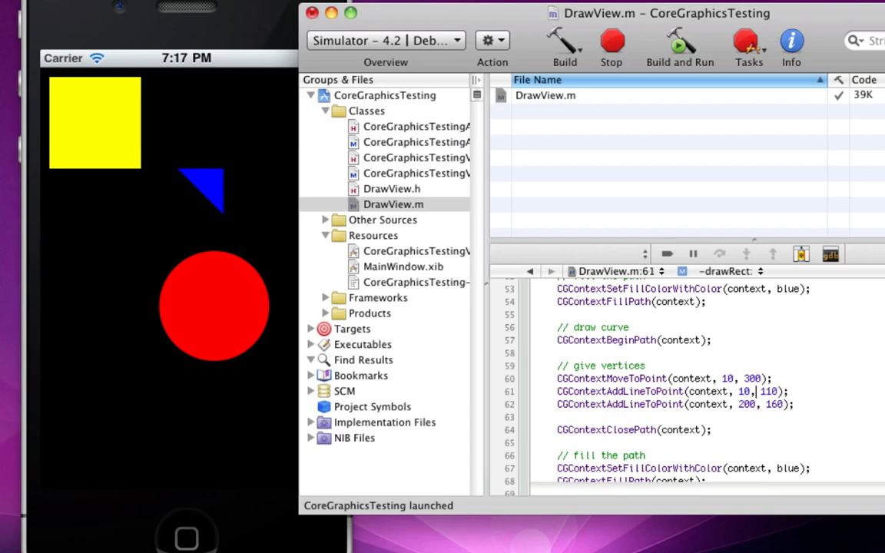
double_click(769, 392)
type("320")
key("Left")
key("Left")
key("Left")
key("Delete")
type("2")
double_click(747, 404)
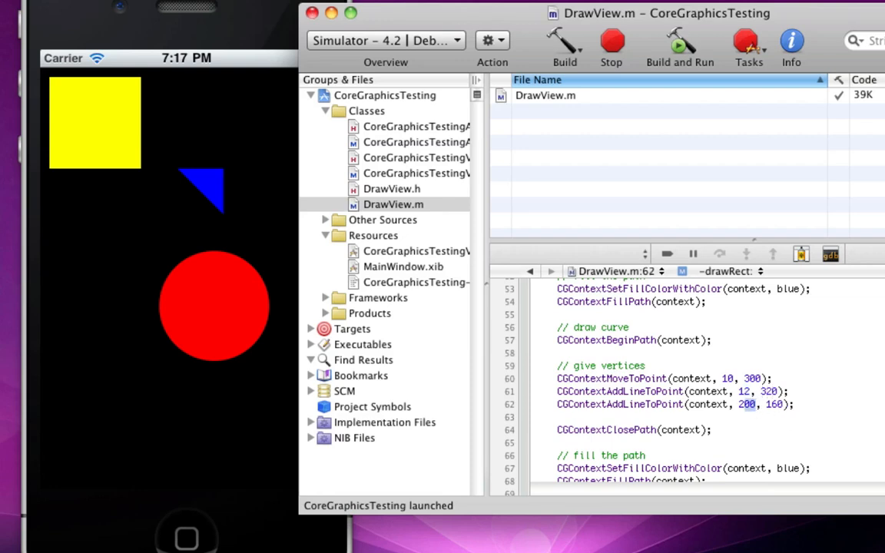
type("14")
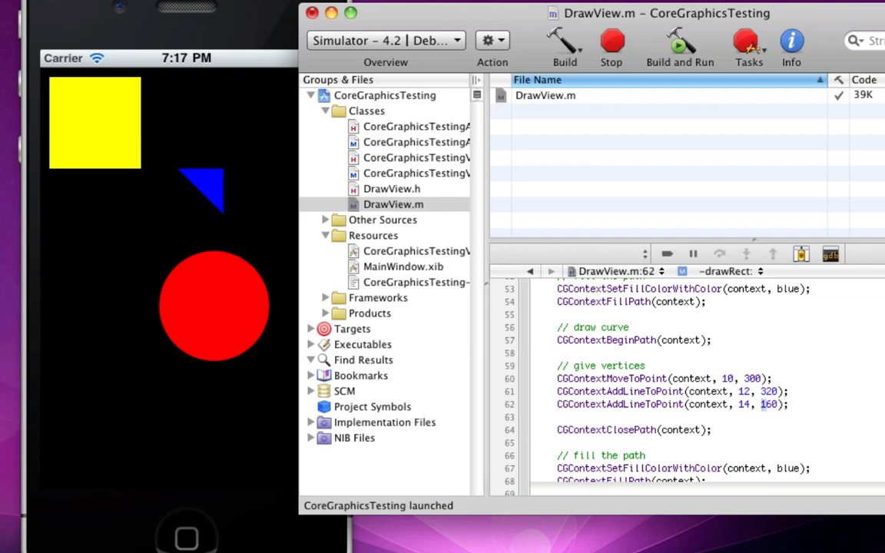
key("alt+Right")
key("alt+shift+Right")
type("315")
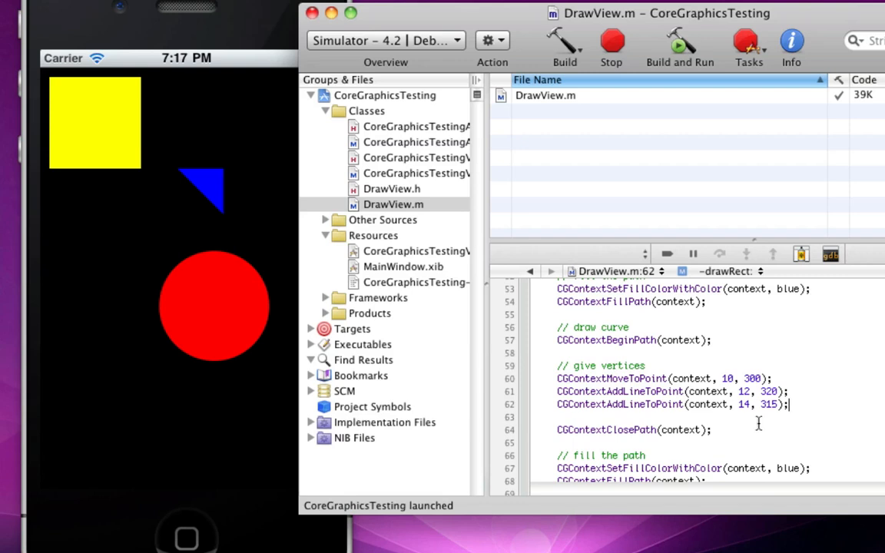
Set the second point's y to 304 and the third point's y to 302.
left_click(771, 391)
double_click(768, 391)
type("302")
left_click(768, 404)
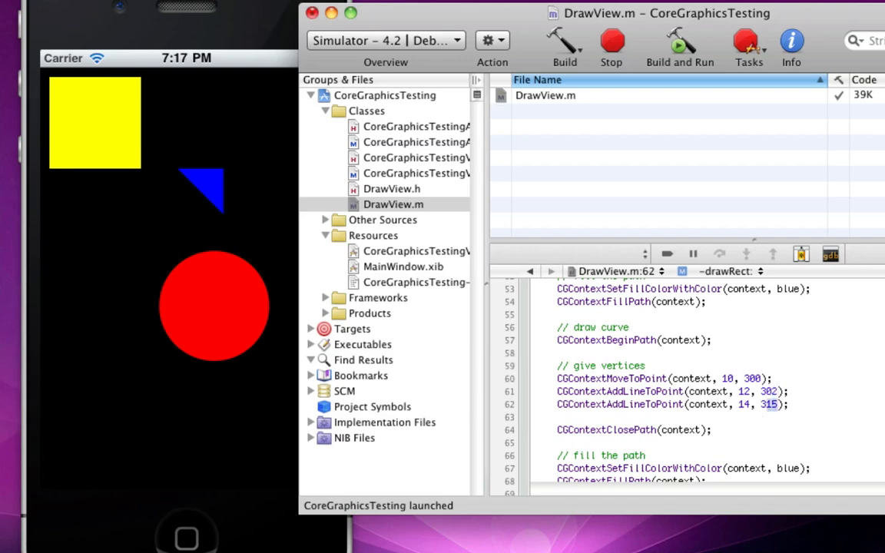
type("301")
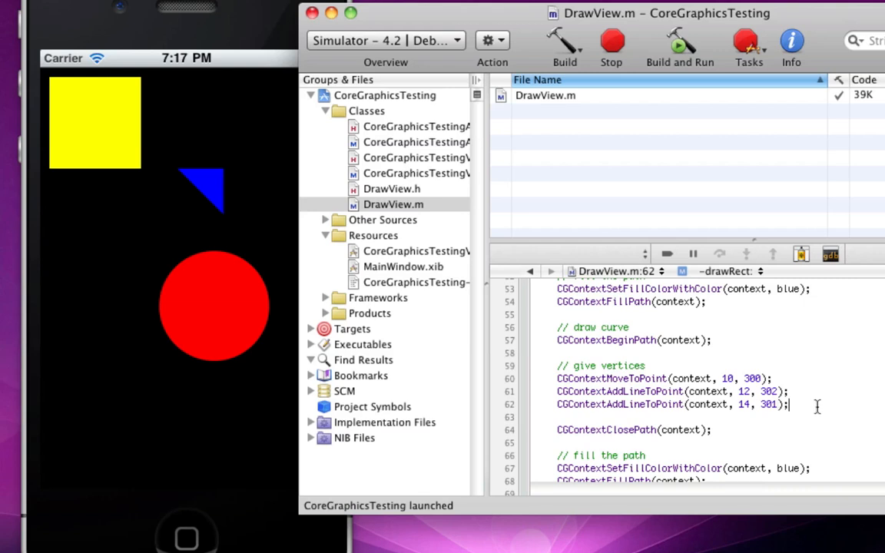
key("Up")
key("Left")
key("Left")
key("Left")
key("BackSpace")
type("4")
key("Down")
key("BackSpace")
type("2")
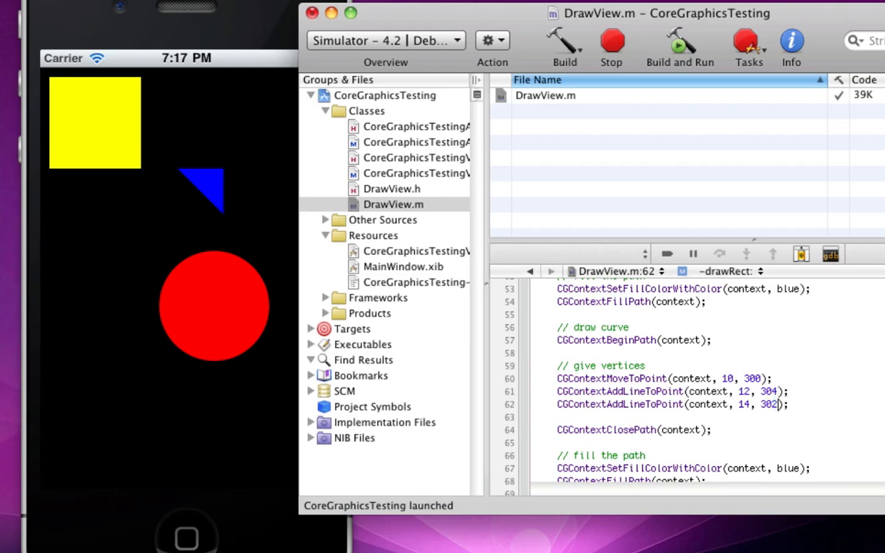
key("Right")
key("Right")
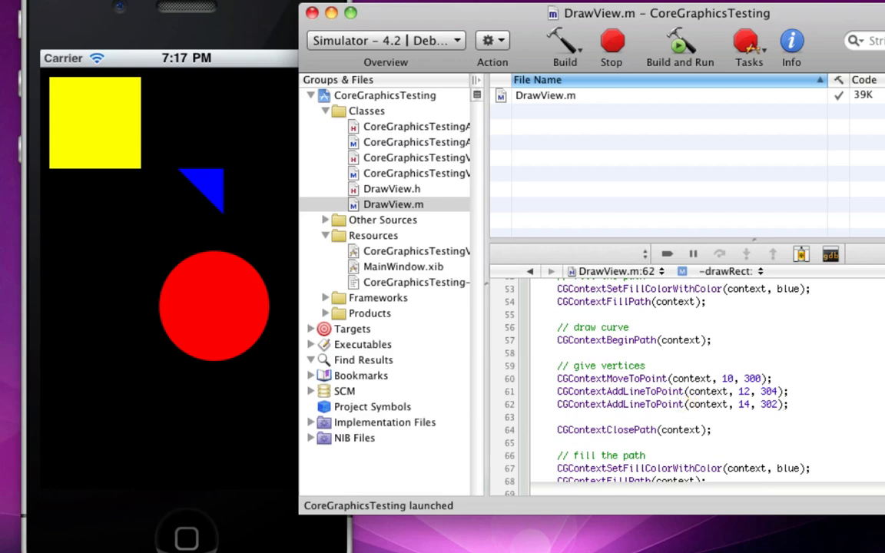
scroll(653, 369, "down", 3)
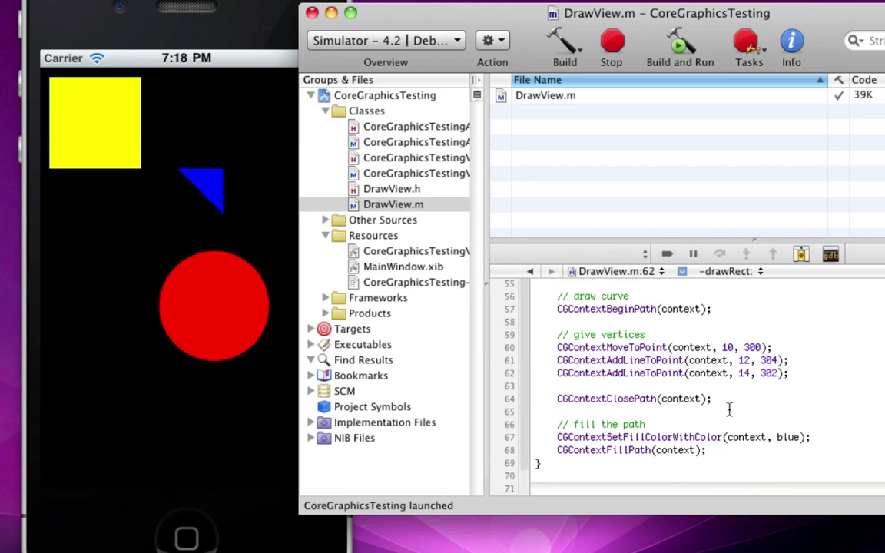
Comment out ClosePath, switch to SetStrokeColor with yellow and StrokePath, and update the comment.
left_click(556, 399)
type("//")
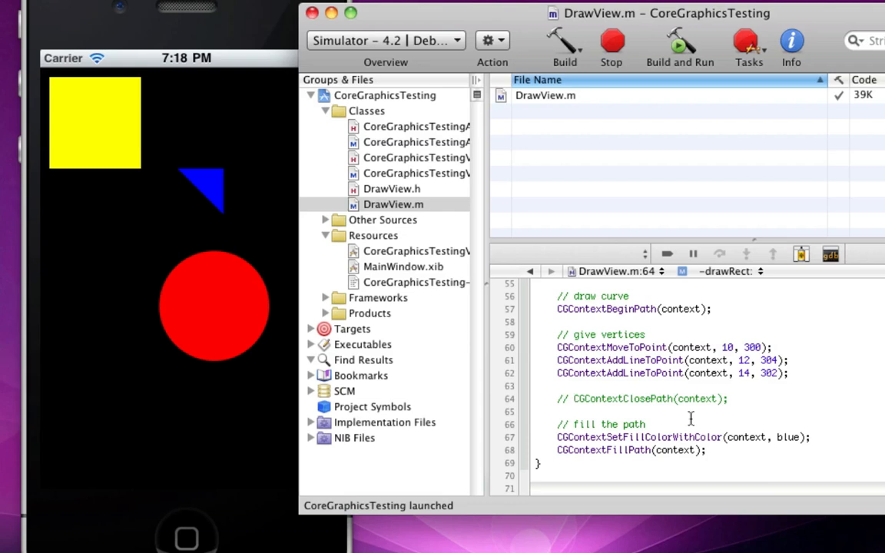
scroll(676, 415, "down", 1)
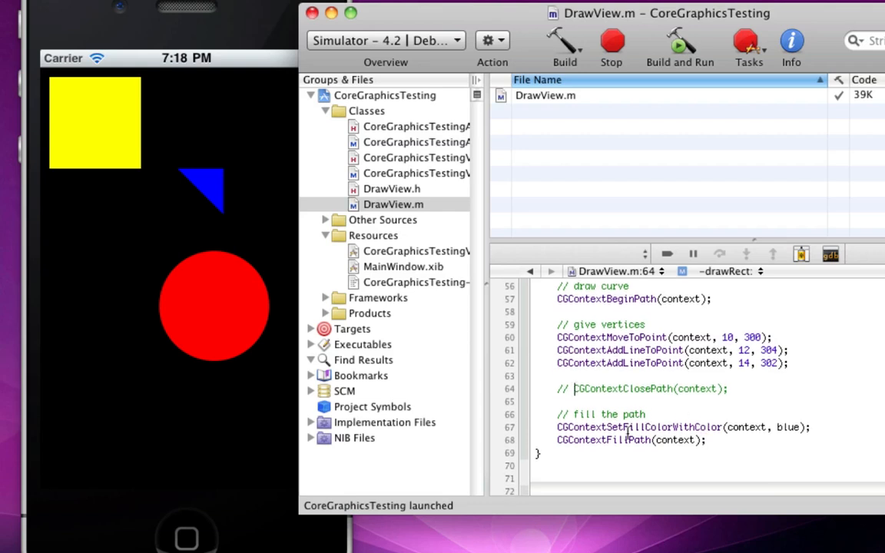
left_click_drag(624, 427, 639, 428)
type("Stroke")
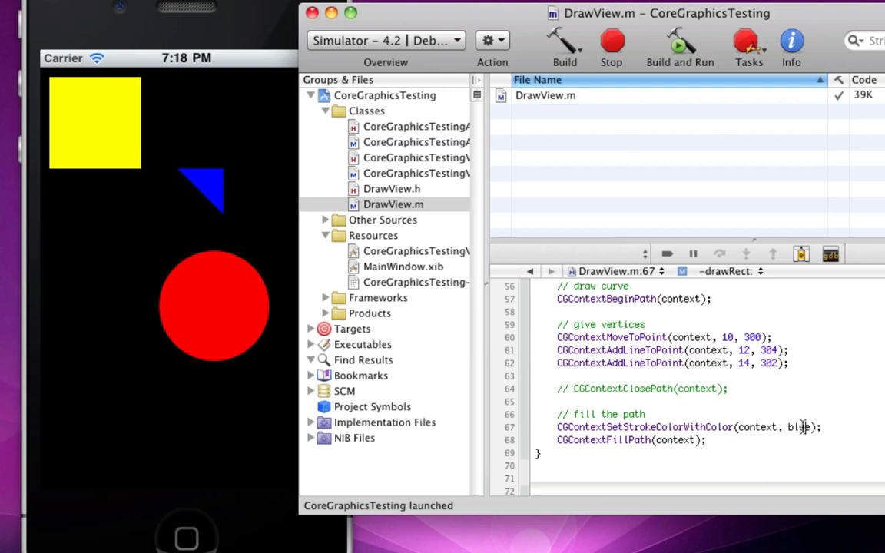
double_click(799, 427)
type("yell")
key("Tab")
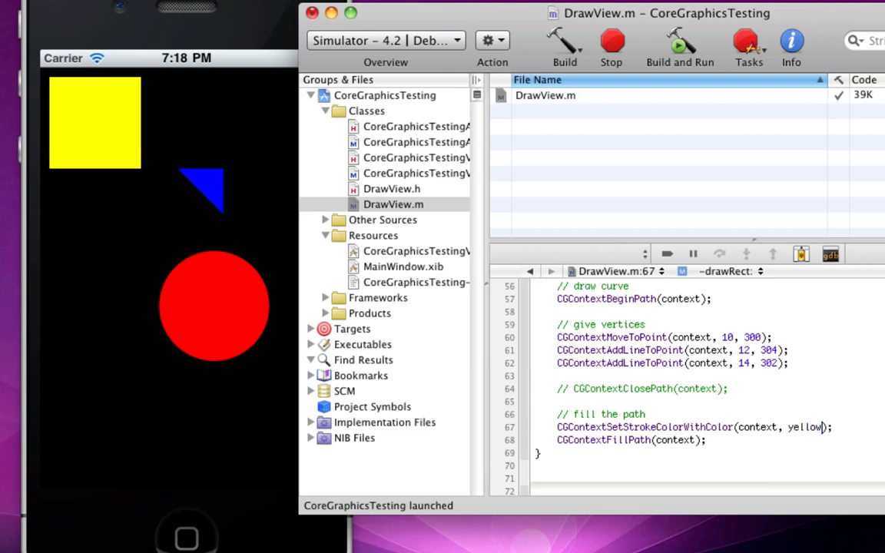
double_click(617, 439)
type("Stroke")
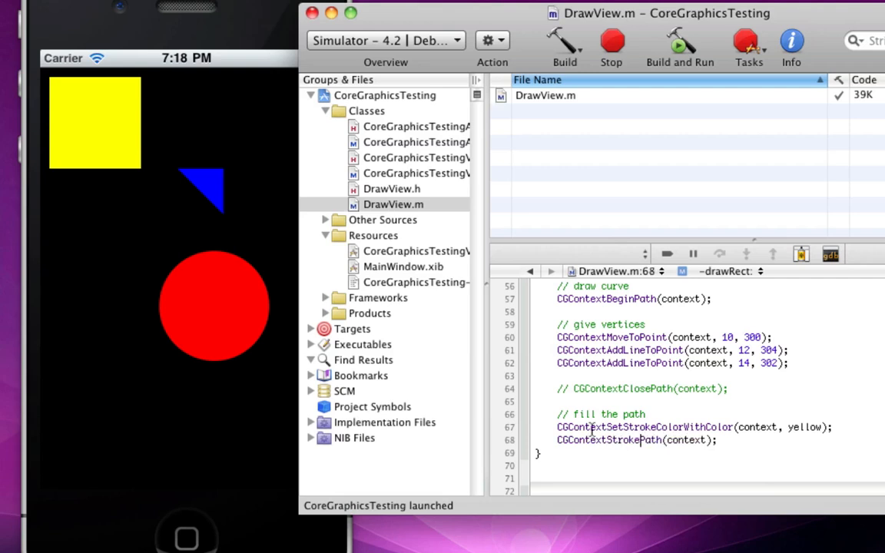
double_click(584, 414)
type("stroke")
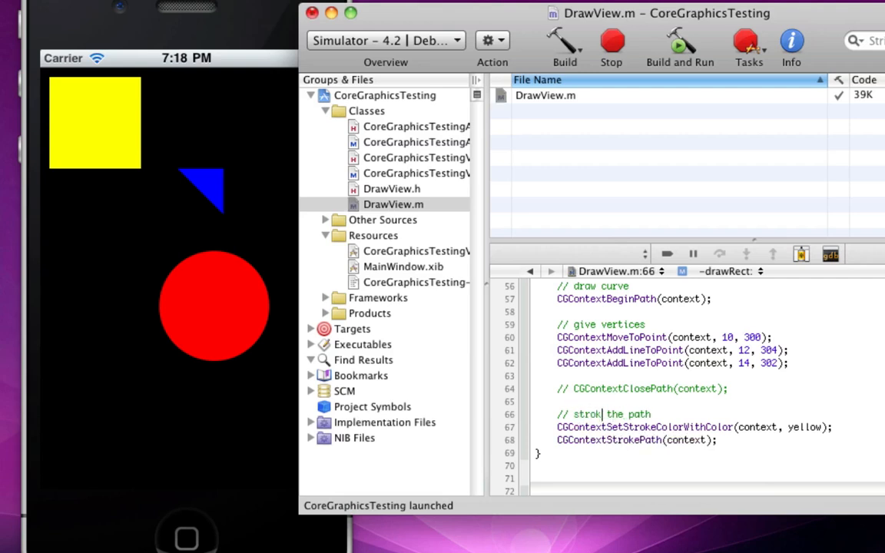
Delete the commented-out CGContextClosePath line entirely.
left_click(590, 389)
triple_click(590, 388)
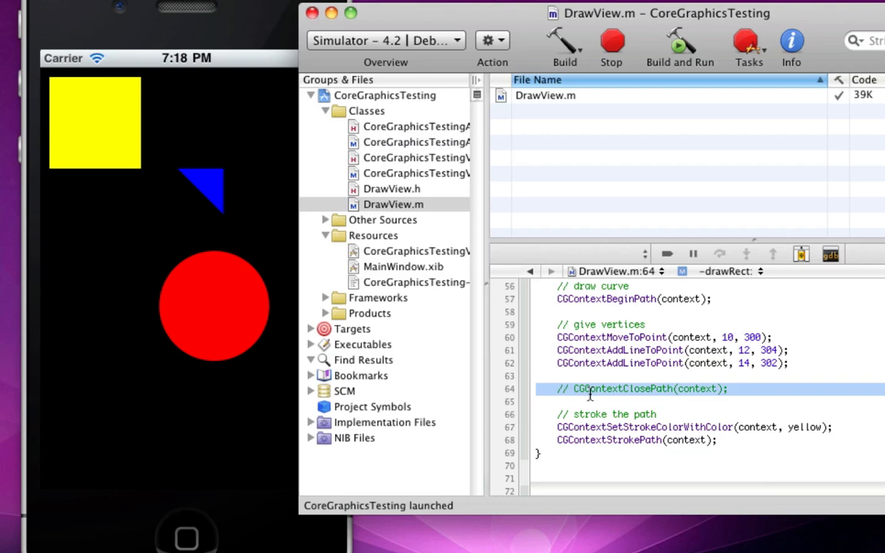
key("BackSpace")
key("BackSpace")
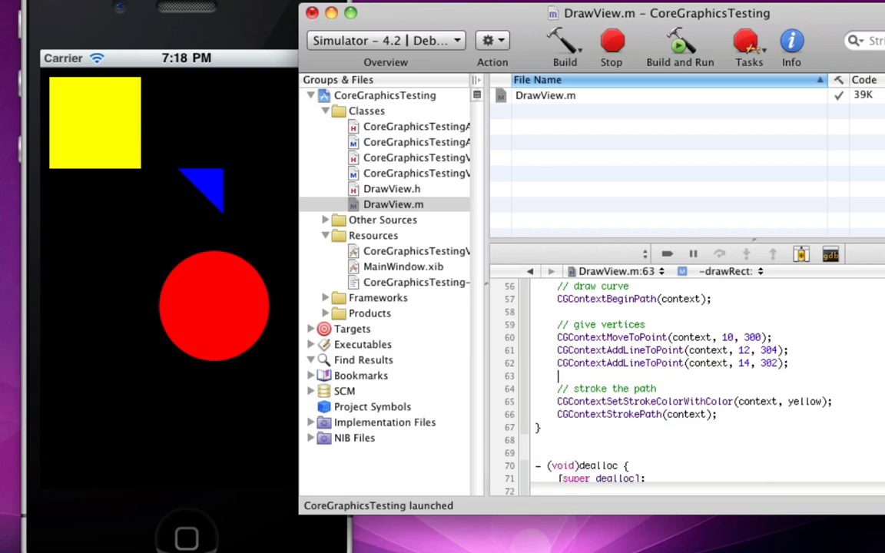
Rebuild and relaunch, switching between simulator and Xcode to inspect the tiny yellow mark.
left_click(679, 43)
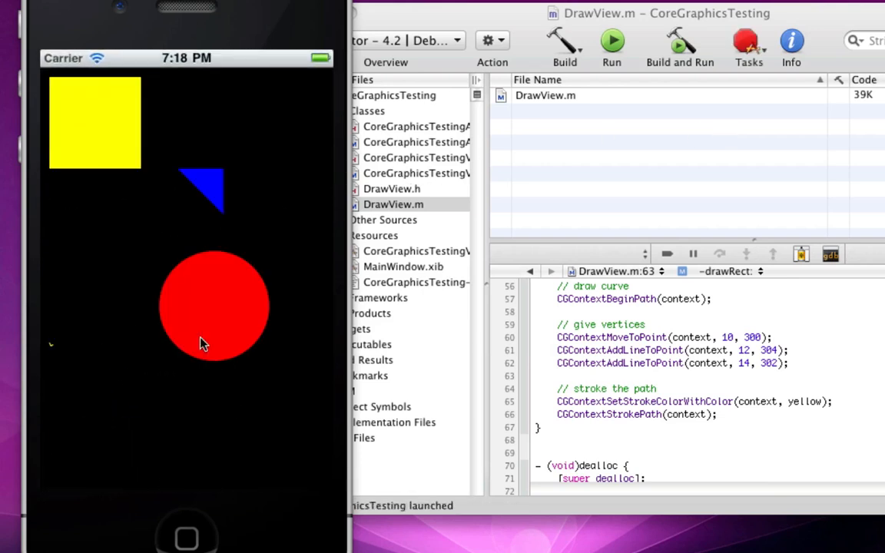
left_click(730, 318)
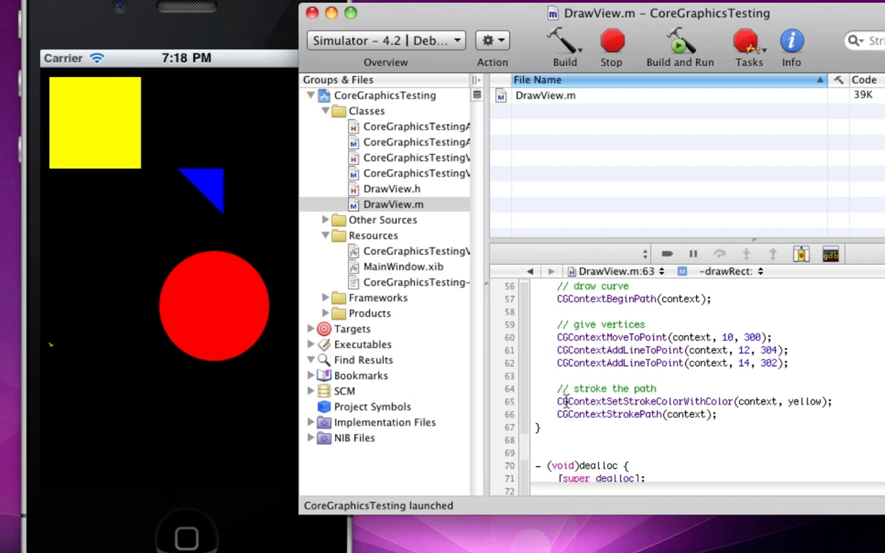
left_click(51, 300)
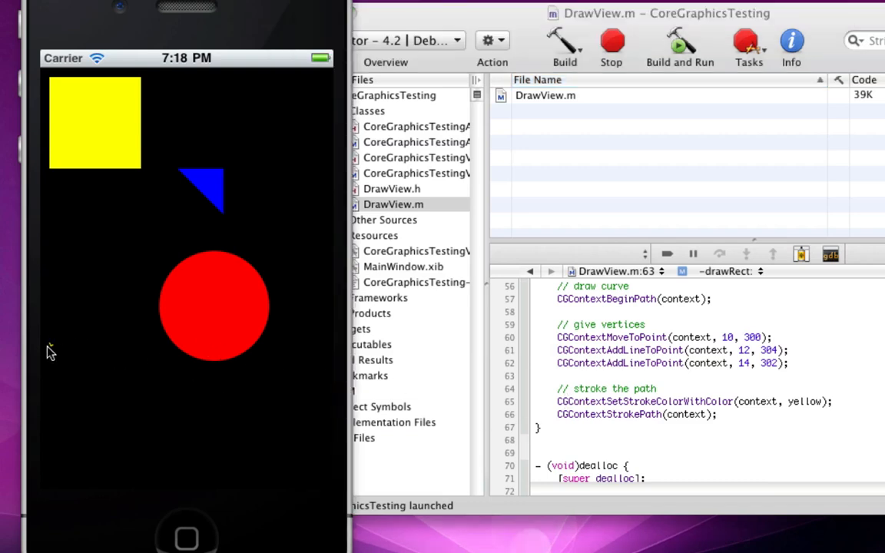
Change the curve's second vertex to (120, 400) and third vertex to (300, 200).
left_click(663, 341)
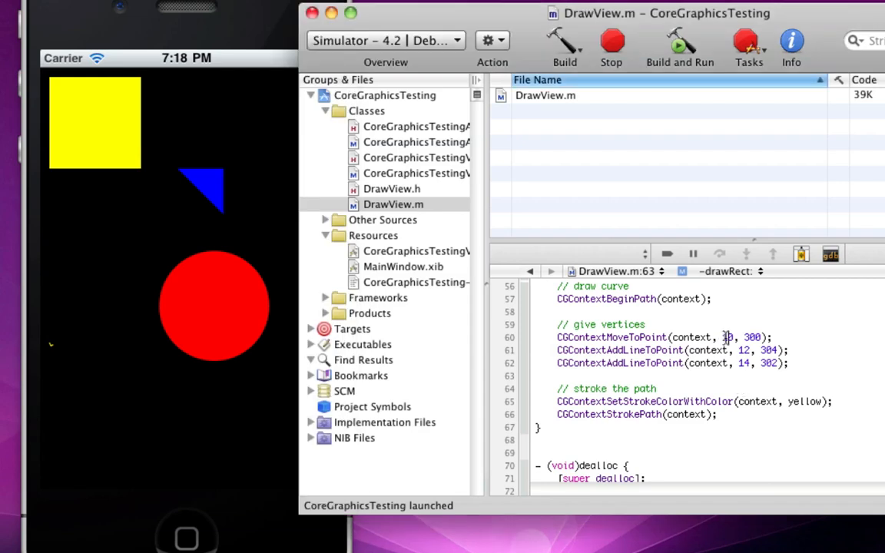
left_click(745, 350)
type("0")
double_click(772, 351)
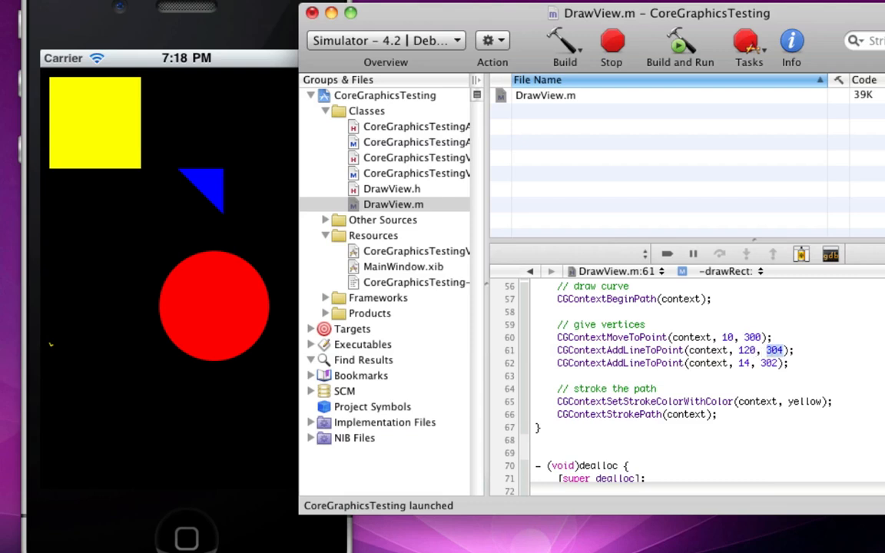
type("400")
key("Down")
key("Left")
key("Left")
key("Left")
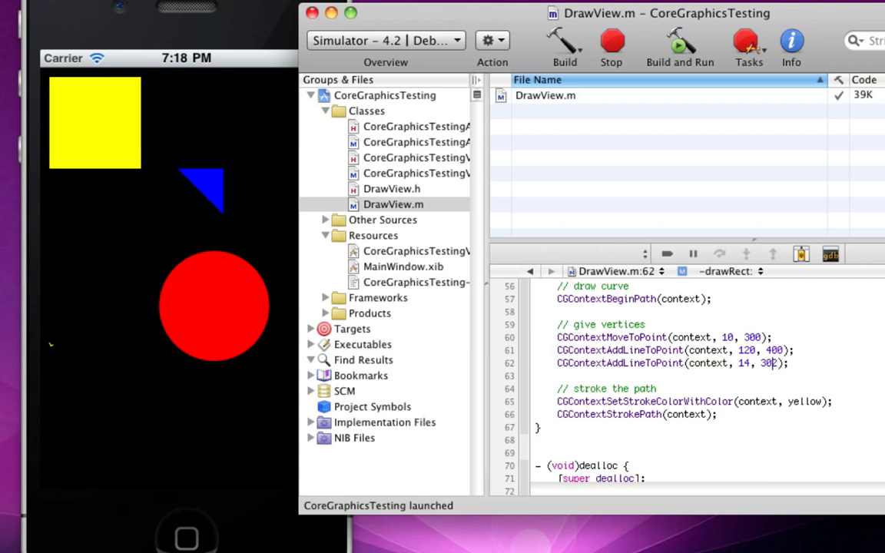
key("shift+Left")
key("shift+Left")
type("300")
key("Right")
key("Right")
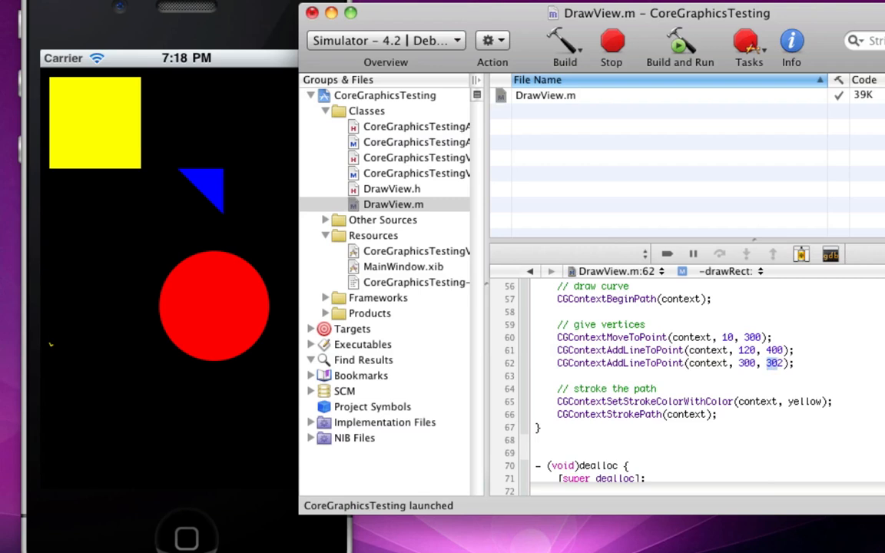
key("shift+Right")
key("shift+Right")
key("shift+Right")
type("200")
Build and run the app to view the yellow V-shaped line in the simulator.
left_click(680, 42)
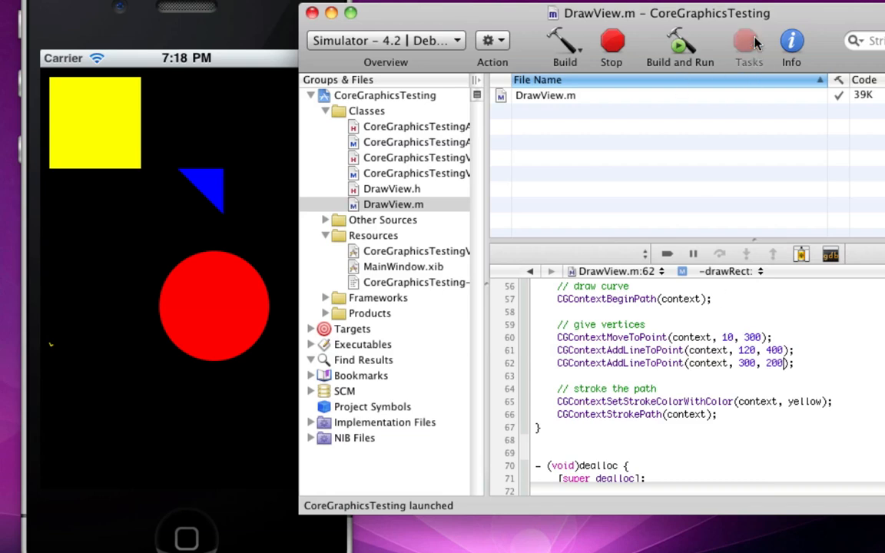